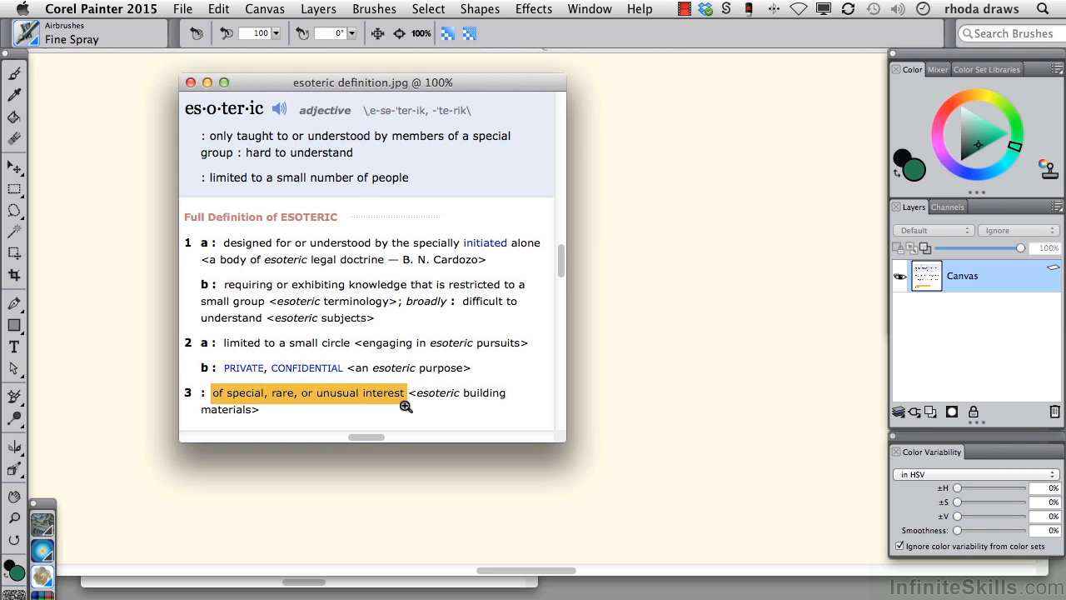
pyautogui.click(534, 9)
pyautogui.moveTo(563, 123)
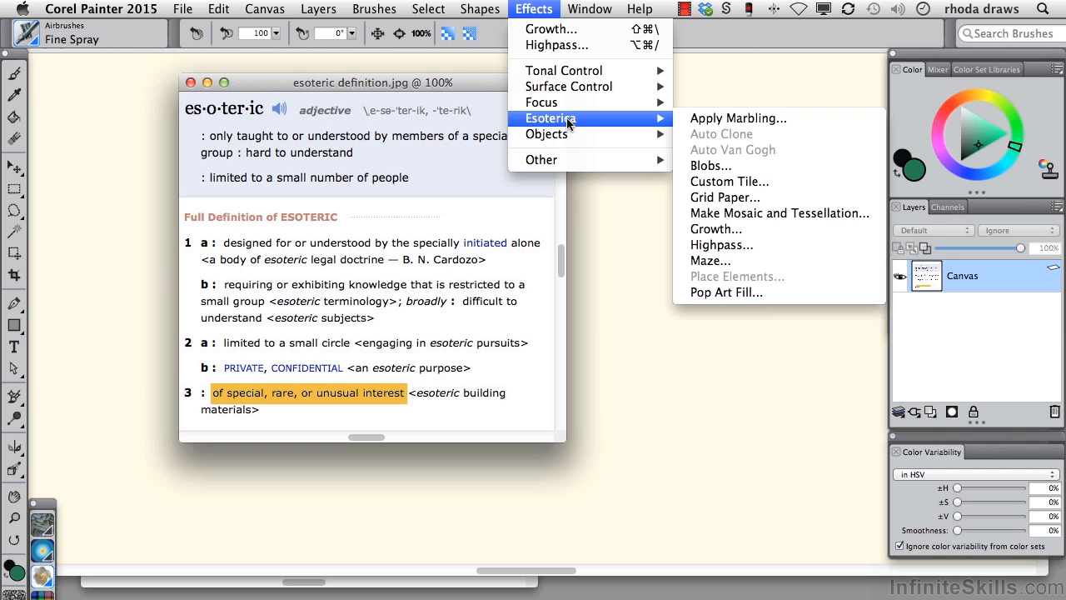
pyautogui.click(568, 122)
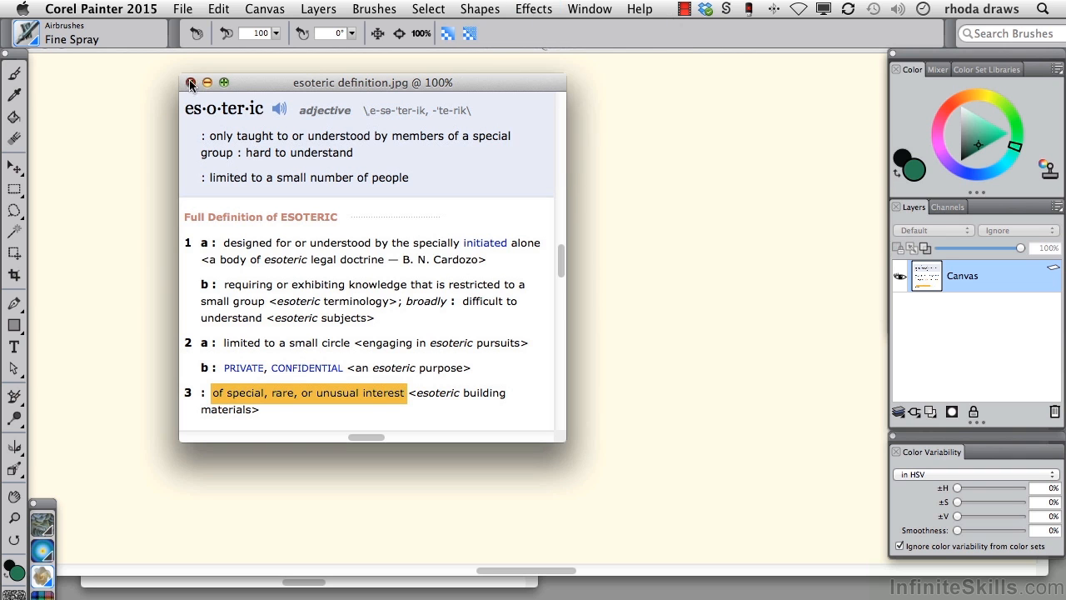
# Step: Close the esoteric definition image and bring the open headshot photo to the front
pyautogui.click(190, 82)
pyautogui.click(591, 12)
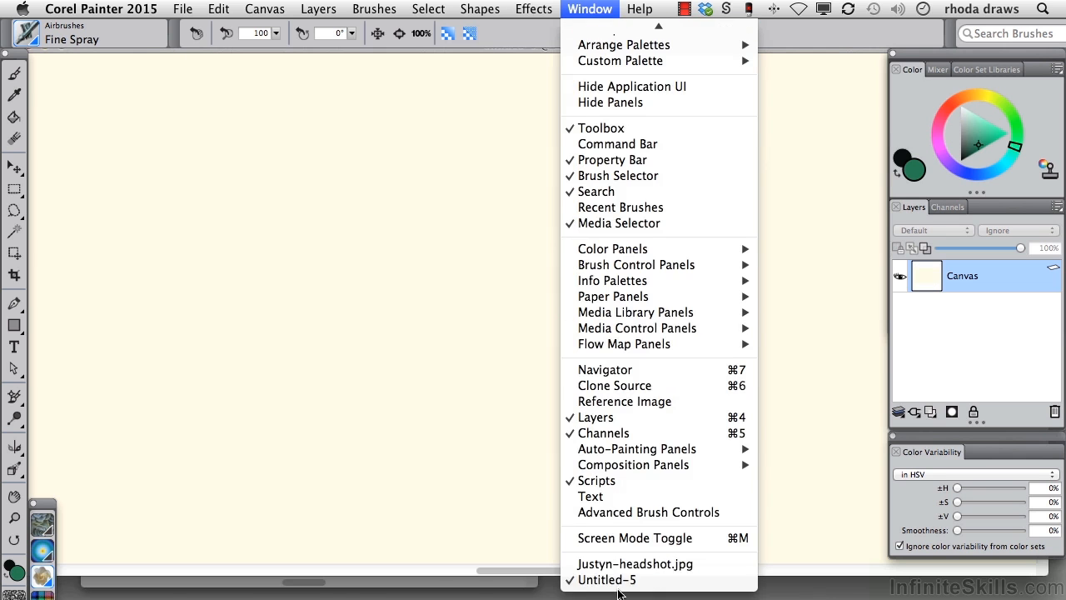
pyautogui.click(614, 566)
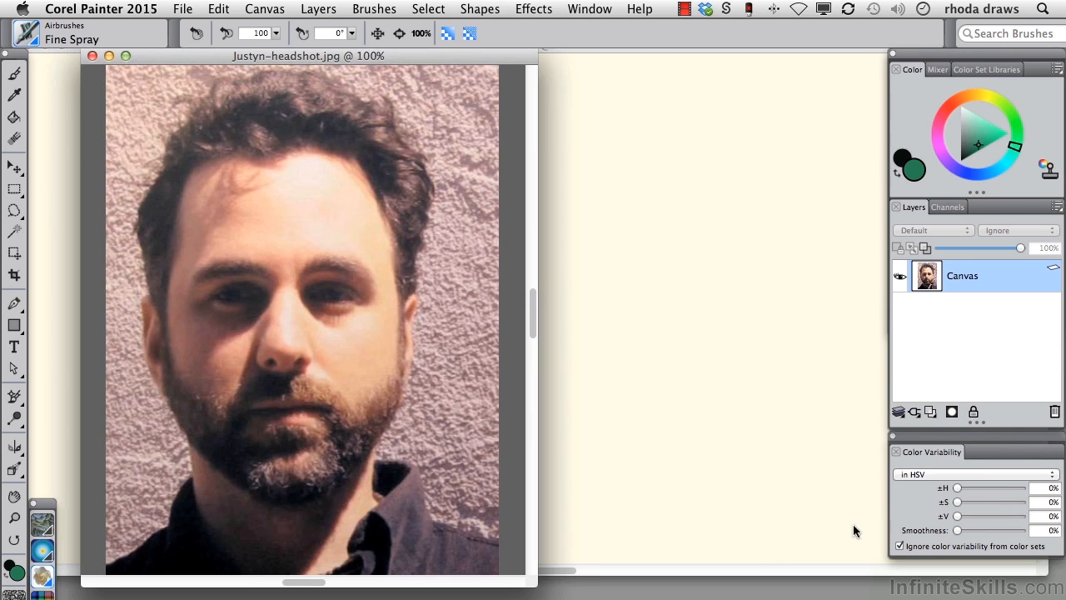
# Step: Start the Pop Art Fill effect on the headshot, reset its settings and set the scale to 25%
pyautogui.click(534, 10)
pyautogui.moveTo(552, 125)
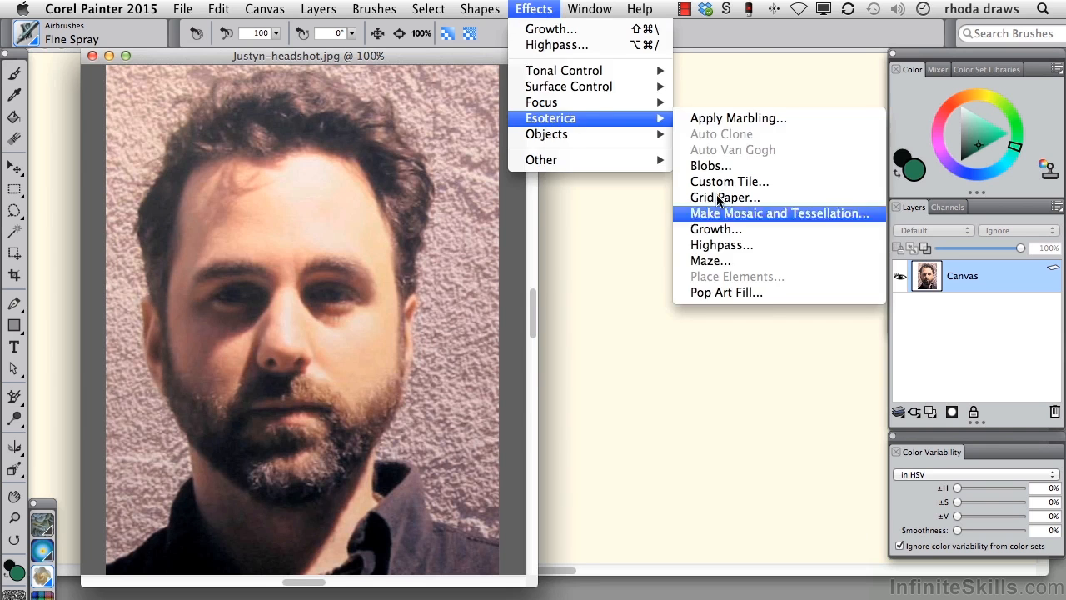
pyautogui.click(718, 292)
pyautogui.moveTo(447, 152); pyautogui.dragTo(660, 111)
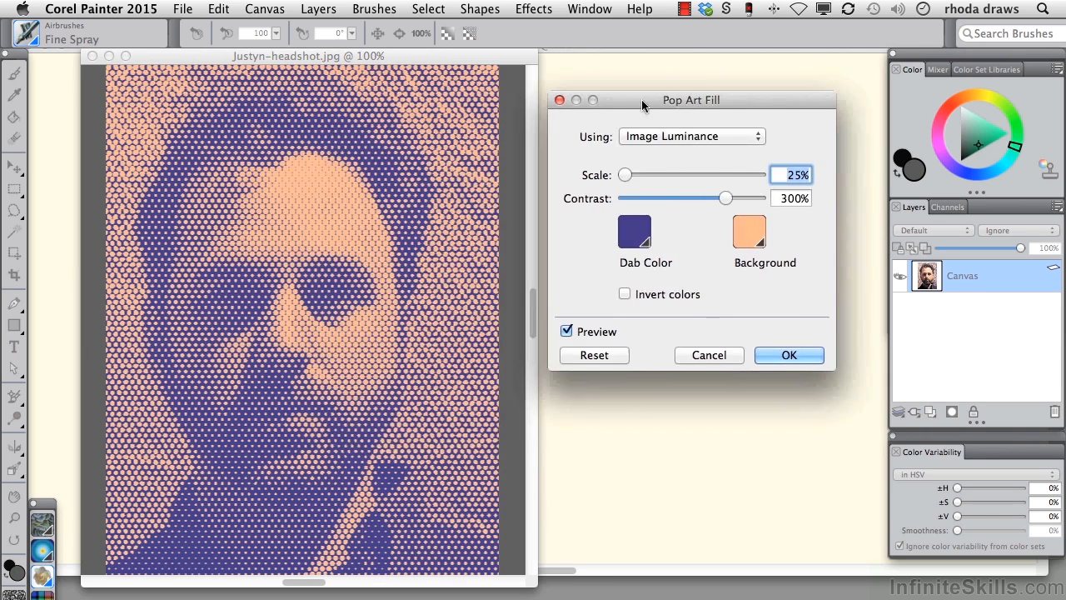
pyautogui.click(592, 354)
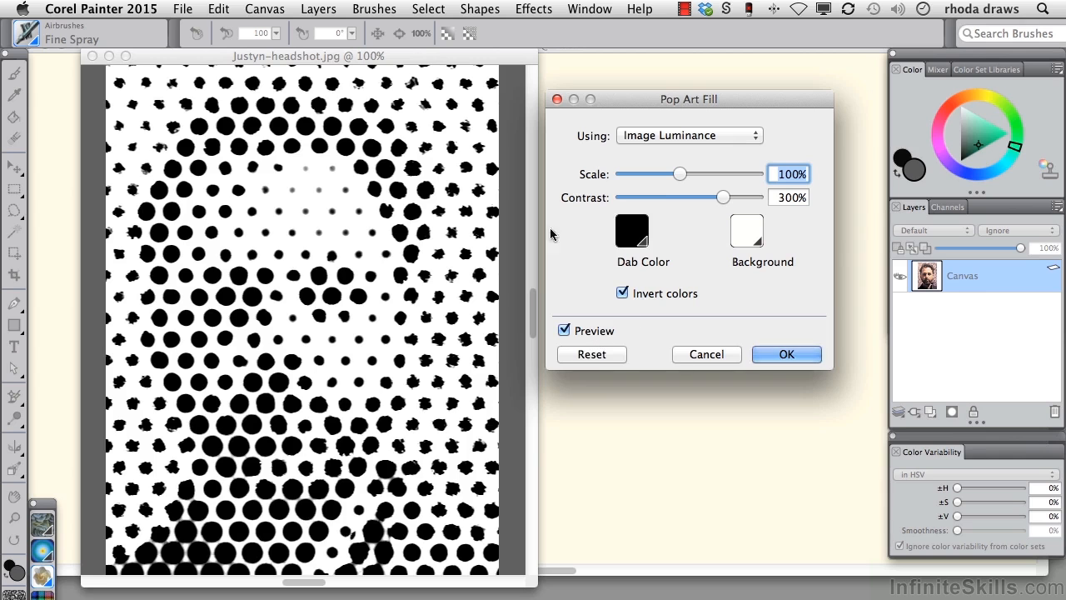
pyautogui.moveTo(667, 170); pyautogui.dragTo(608, 165)
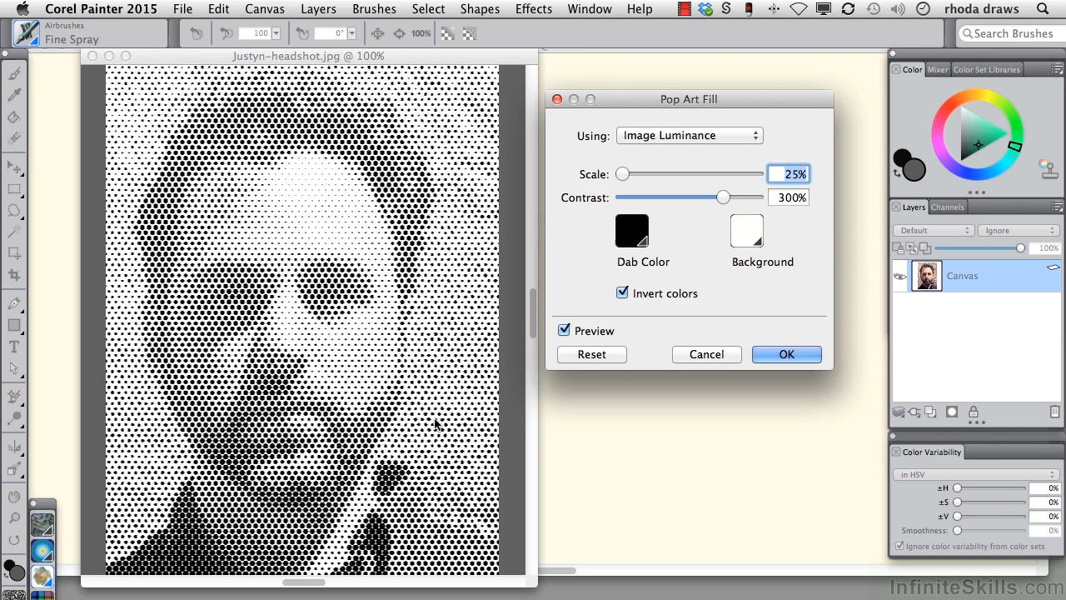
# Step: Give the Pop Art Fill a blue dab color and a pale tan background, turn off Invert colors and apply it
pyautogui.click(757, 139)
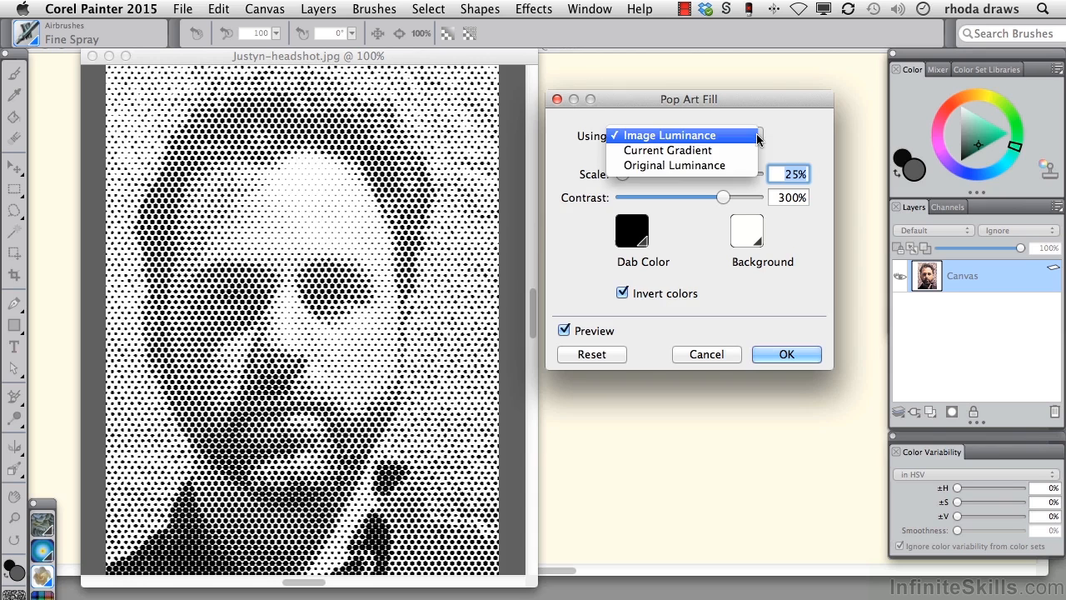
pyautogui.click(757, 139)
pyautogui.click(632, 231)
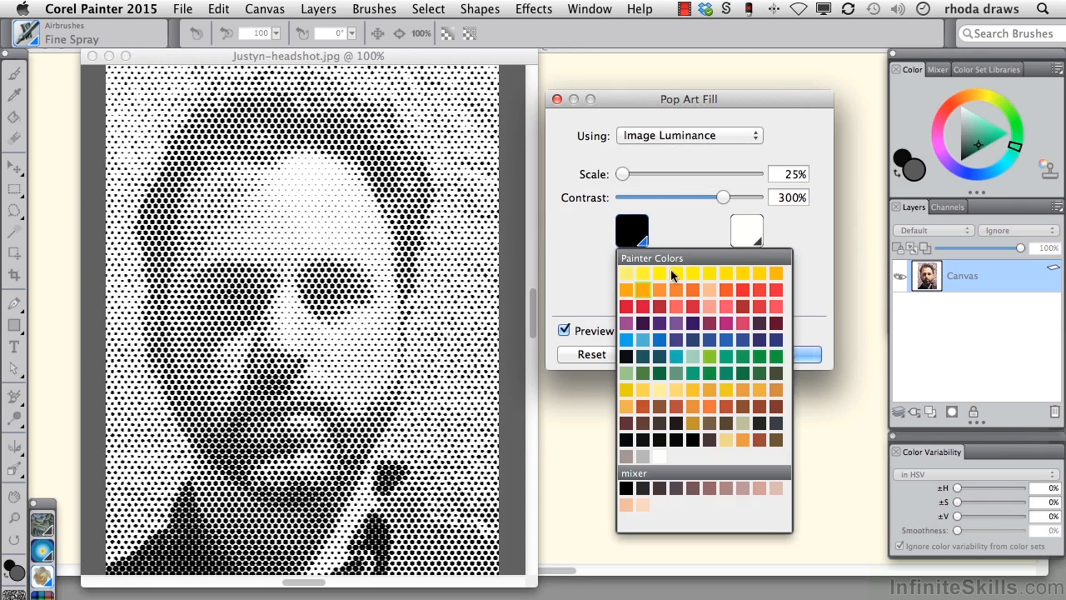
pyautogui.click(643, 340)
pyautogui.click(762, 230)
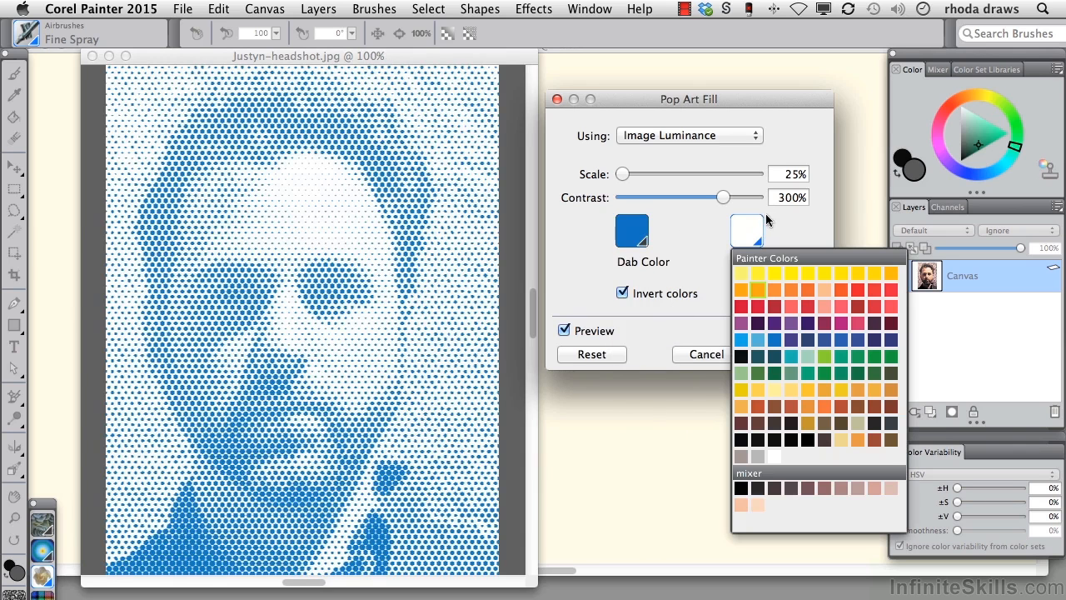
pyautogui.click(839, 436)
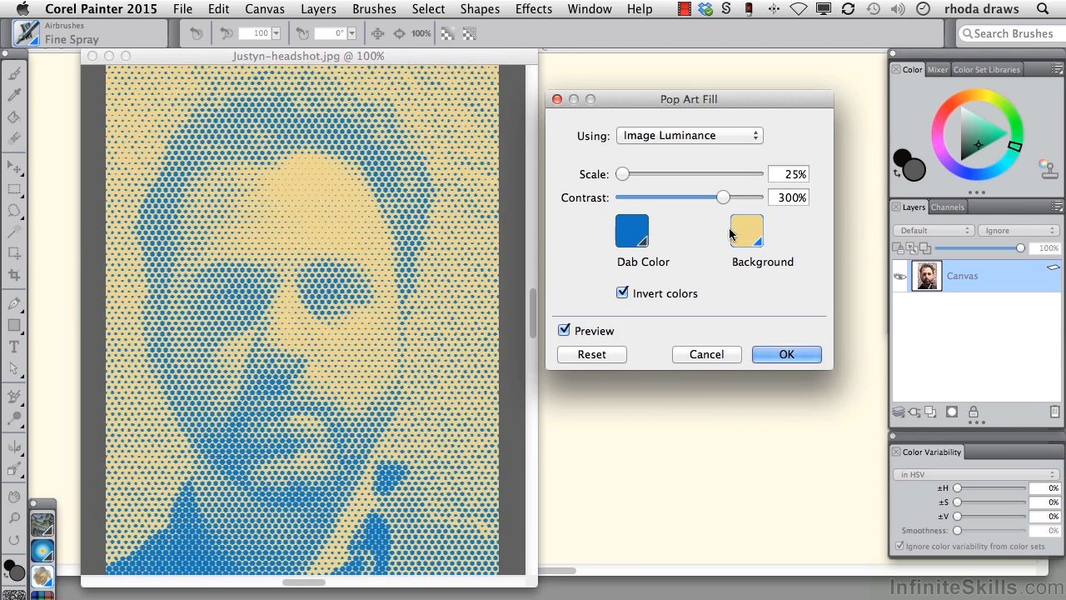
pyautogui.click(623, 293)
pyautogui.click(774, 353)
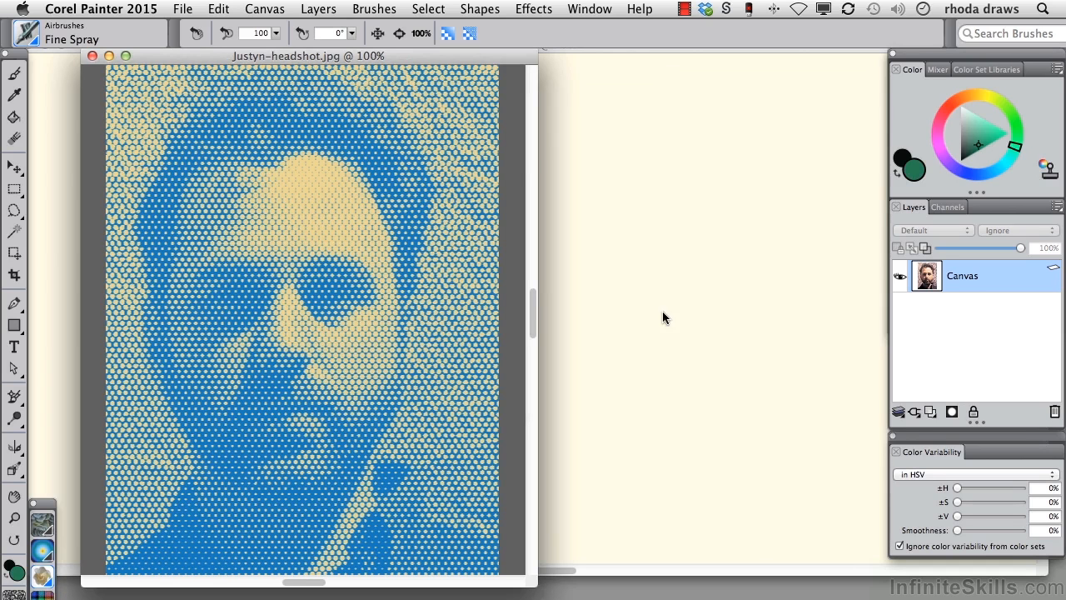
# Step: Try fading the Pop Art Fill with an undo amount of 34%, cancel the fade and undo the fill
pyautogui.click(219, 9)
pyautogui.click(233, 70)
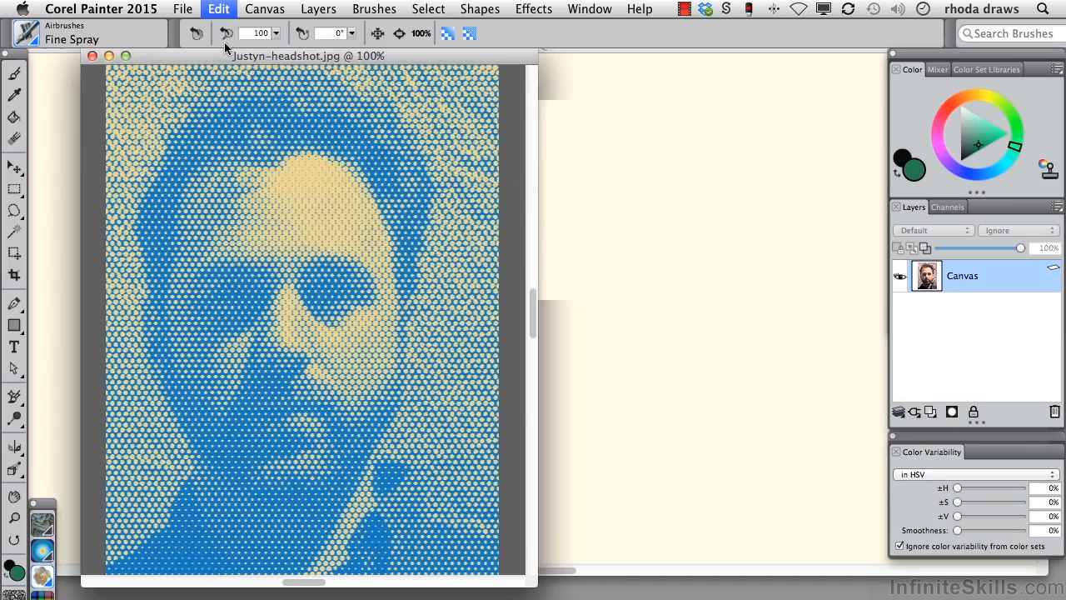
pyautogui.moveTo(562, 183)
pyautogui.mouseDown()
pyautogui.moveTo(588, 181)
pyautogui.moveTo(546, 183)
pyautogui.mouseUp()
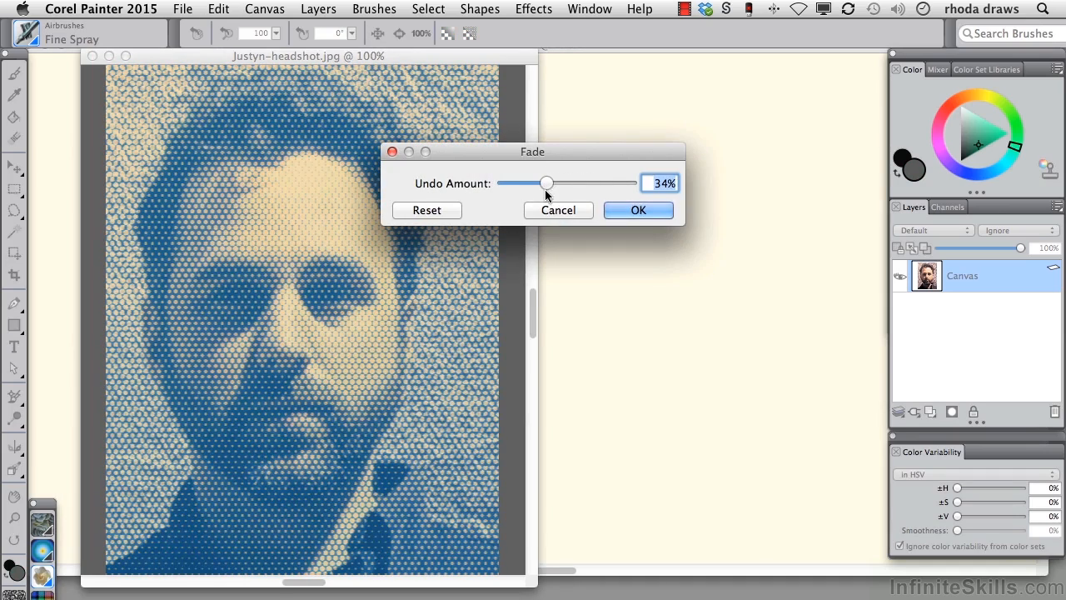
pyautogui.click(569, 211)
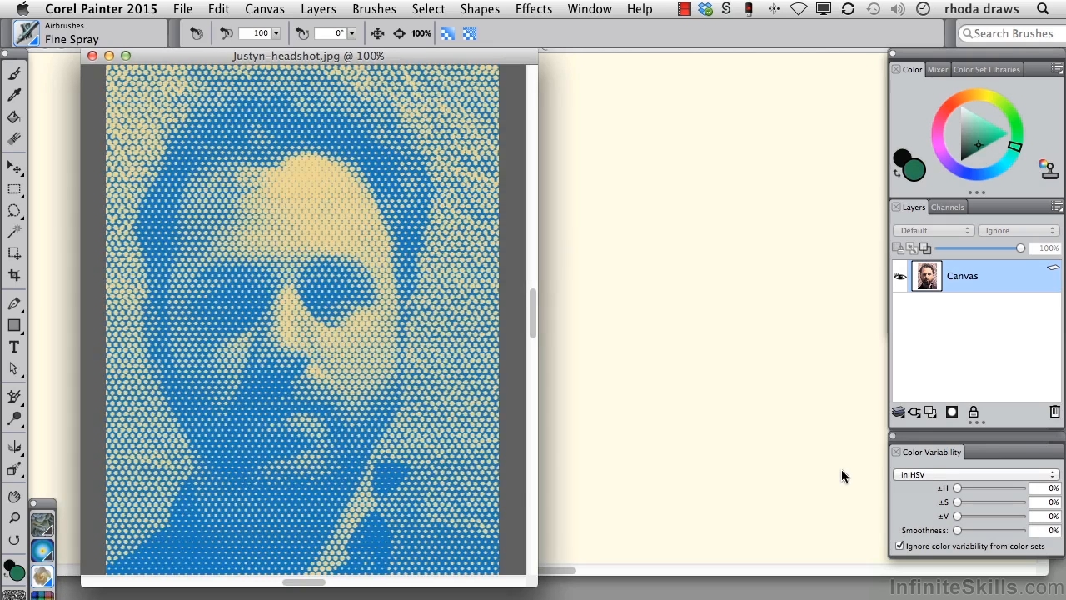
pyautogui.press('super+z')
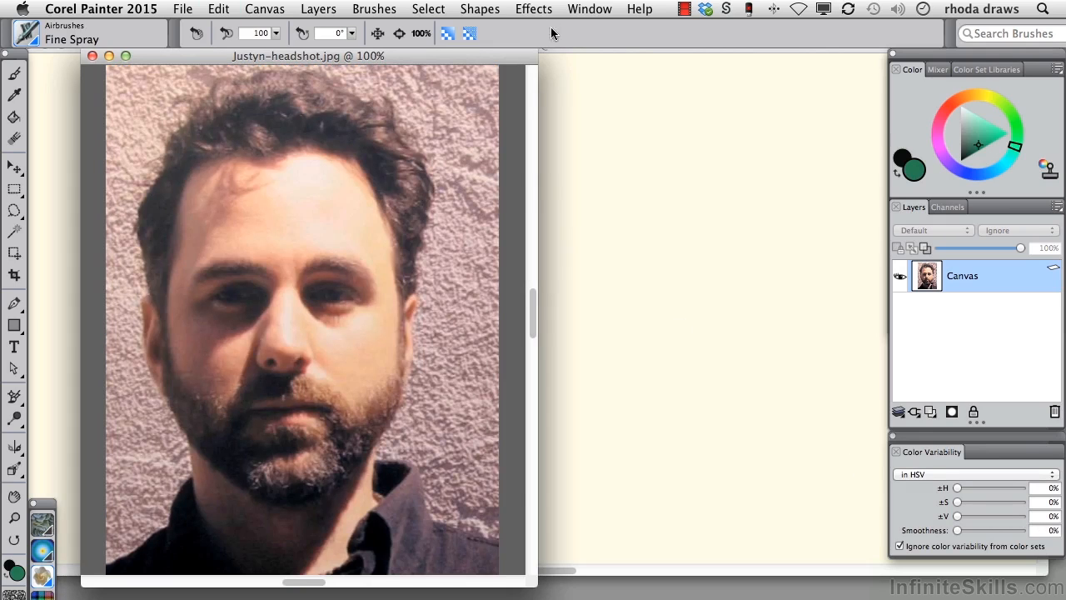
# Step: Try the Highpass effect on the headshot with a Gaussian aperture and an amount of 30.71, then cancel it
pyautogui.click(530, 9)
pyautogui.moveTo(546, 121)
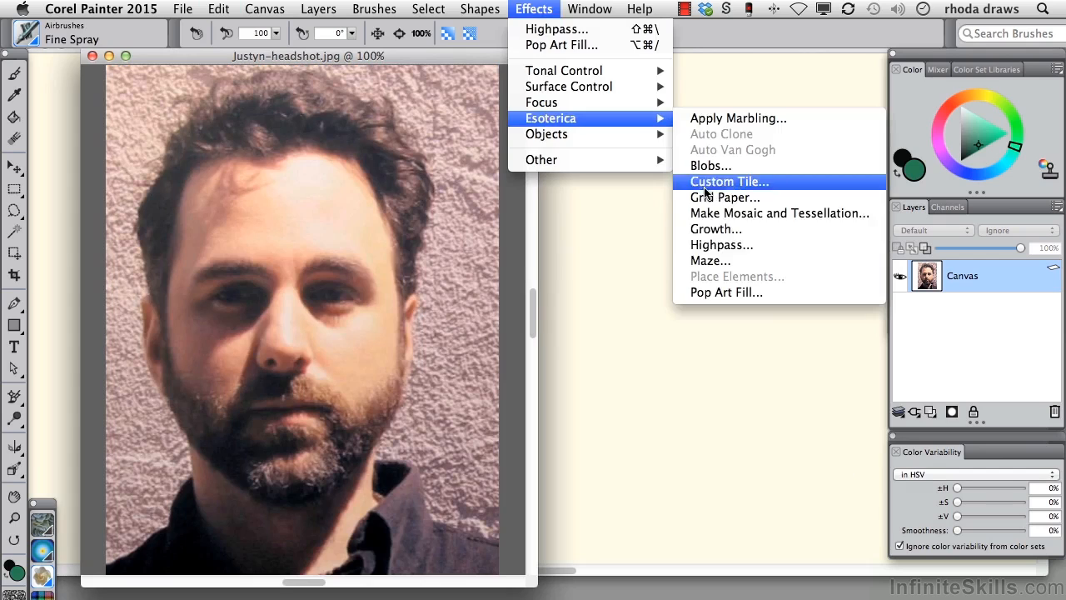
pyautogui.click(720, 246)
pyautogui.moveTo(541, 136); pyautogui.dragTo(665, 116)
pyautogui.click(626, 145)
pyautogui.moveTo(661, 202)
pyautogui.mouseDown()
pyautogui.moveTo(646, 205)
pyautogui.moveTo(663, 202)
pyautogui.mouseUp()
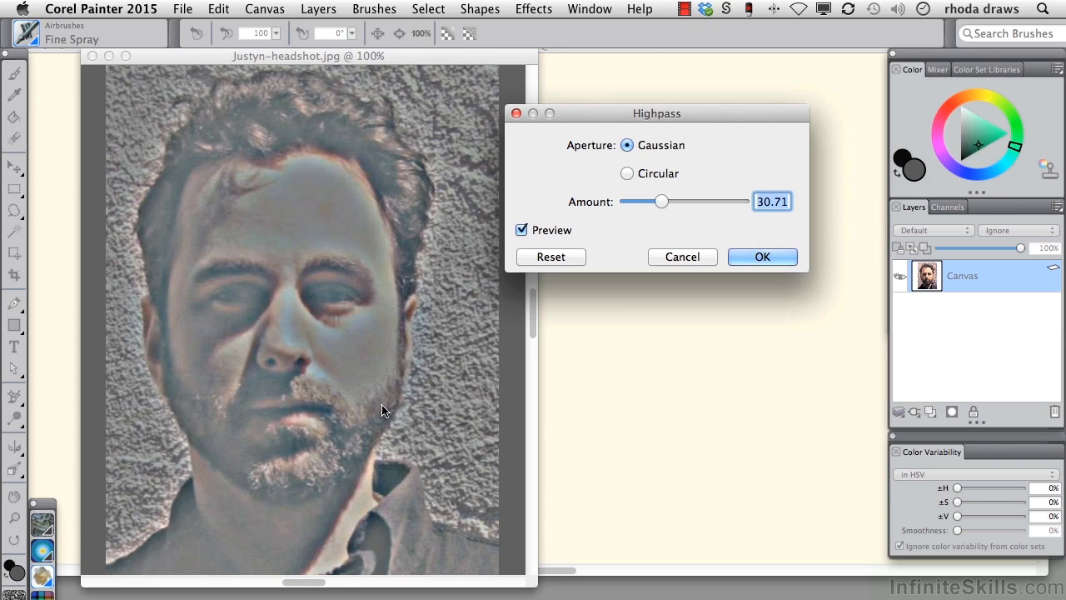
pyautogui.click(681, 256)
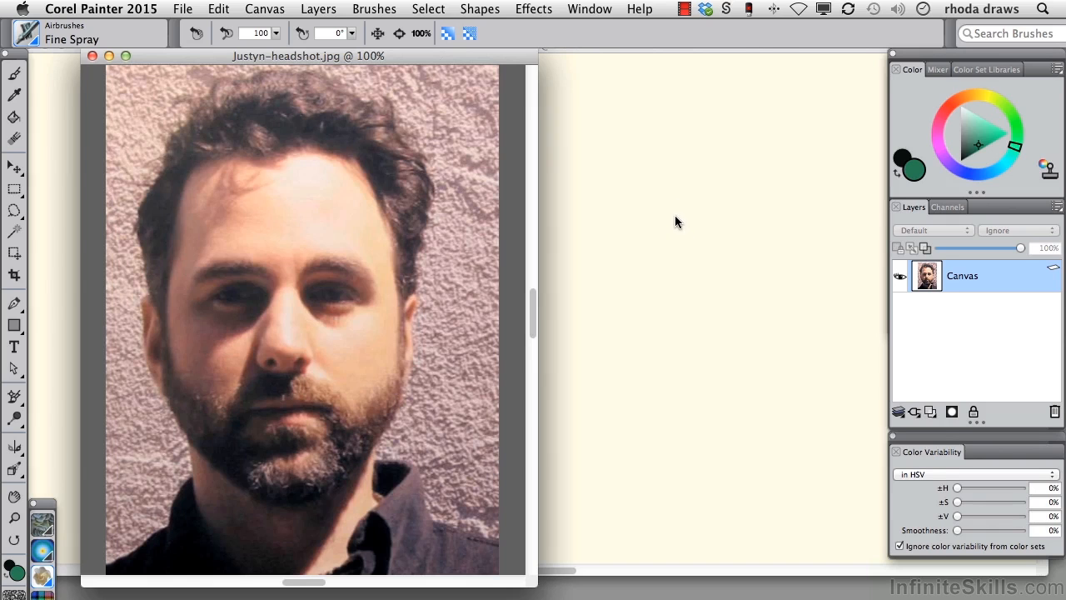
# Step: Close the headshot photo and set up the Growth effect on the blank canvas with 73% flatness and 9 branches
pyautogui.press('super+w')
pyautogui.click(532, 8)
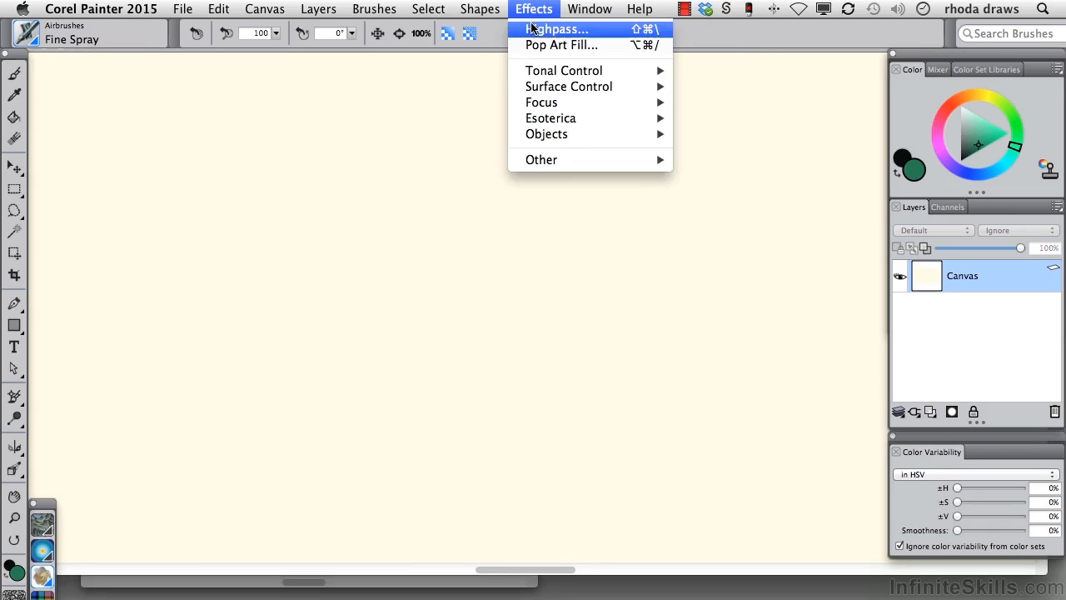
pyautogui.moveTo(567, 118)
pyautogui.click(707, 230)
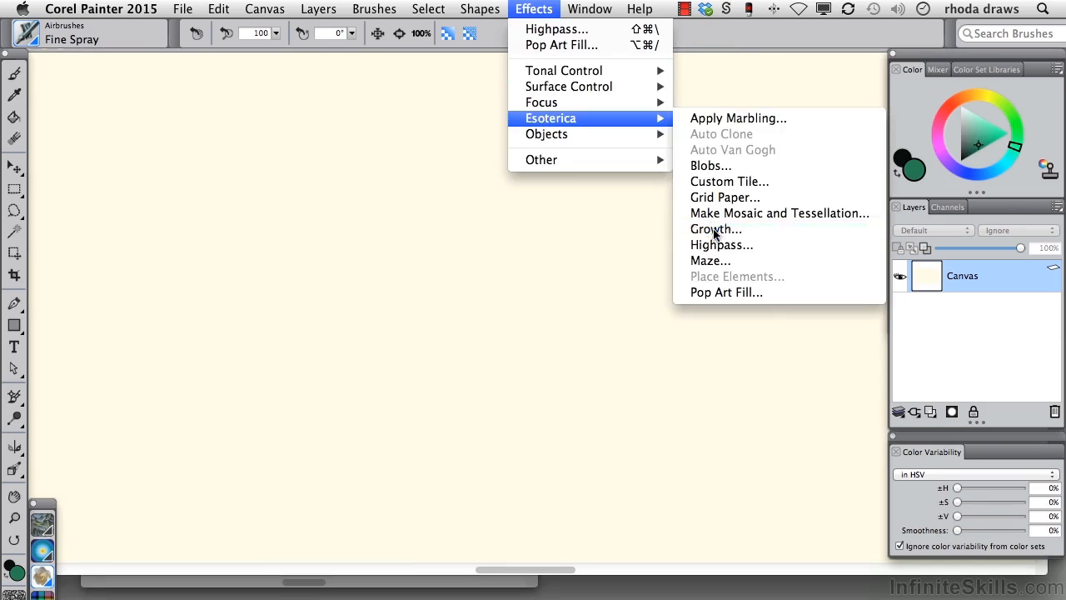
pyautogui.moveTo(549, 37); pyautogui.dragTo(741, 192)
pyautogui.moveTo(931, 226); pyautogui.dragTo(922, 361)
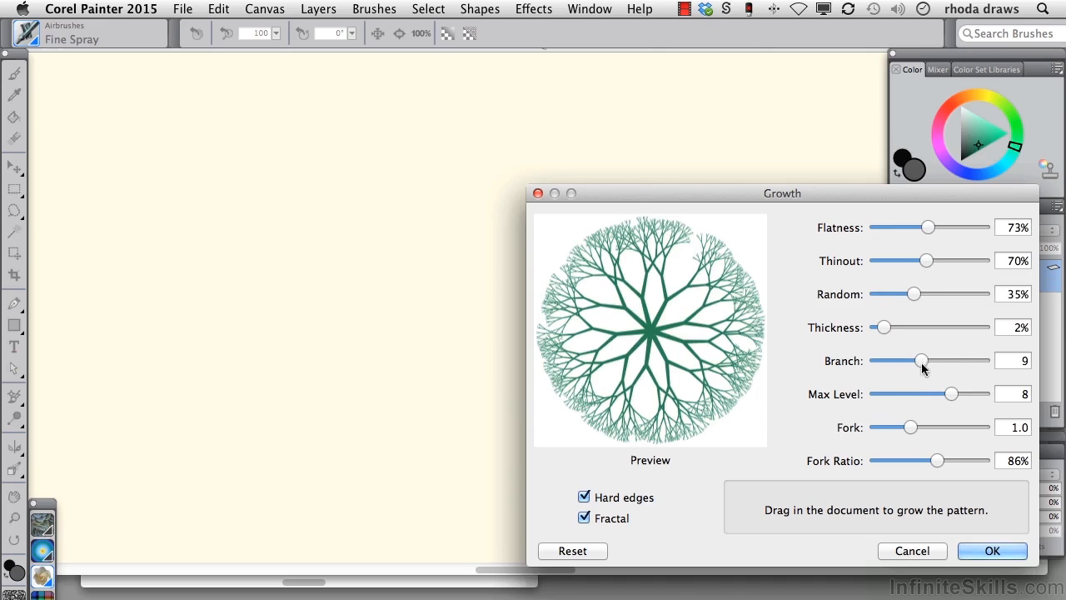
# Step: Grow five green fractal patterns of varying size across the canvas and apply the Growth effect
pyautogui.moveTo(262, 203); pyautogui.dragTo(322, 274)
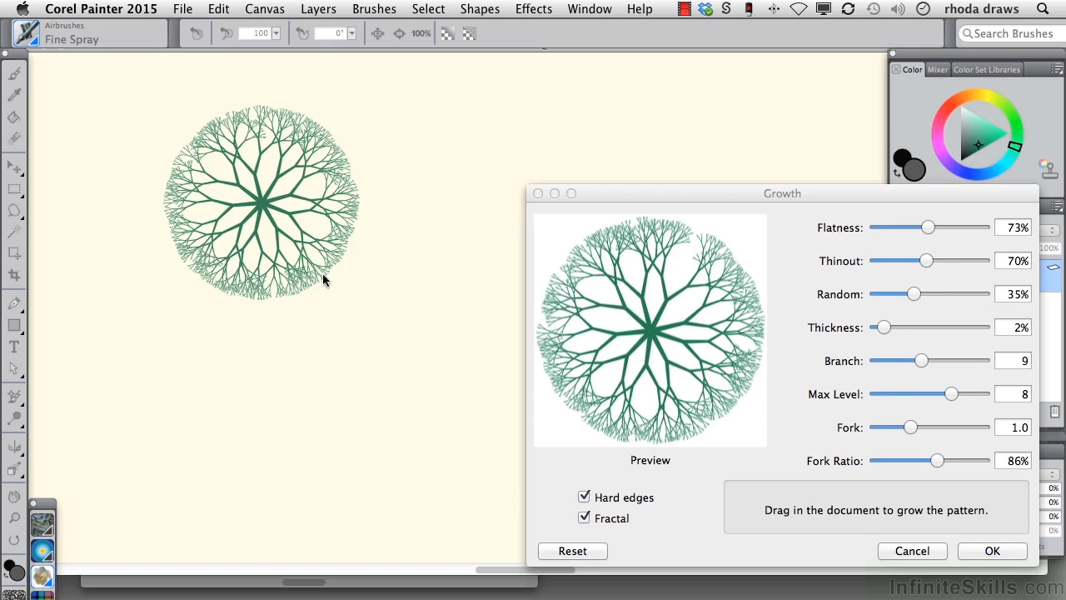
pyautogui.moveTo(312, 344); pyautogui.dragTo(315, 347)
pyautogui.moveTo(370, 306); pyautogui.dragTo(395, 265)
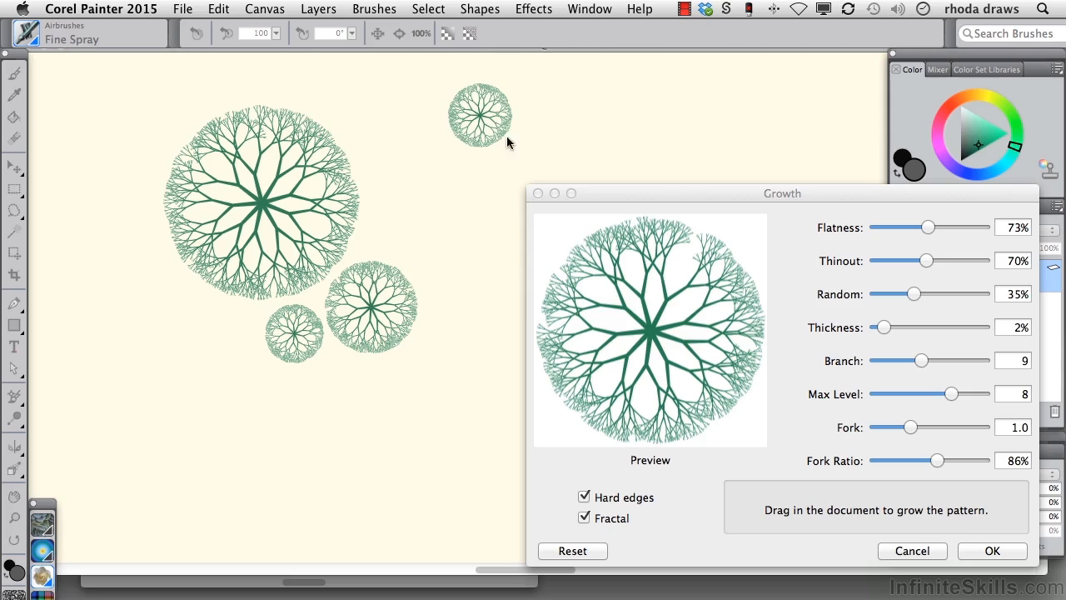
pyautogui.moveTo(98, 341); pyautogui.dragTo(133, 371)
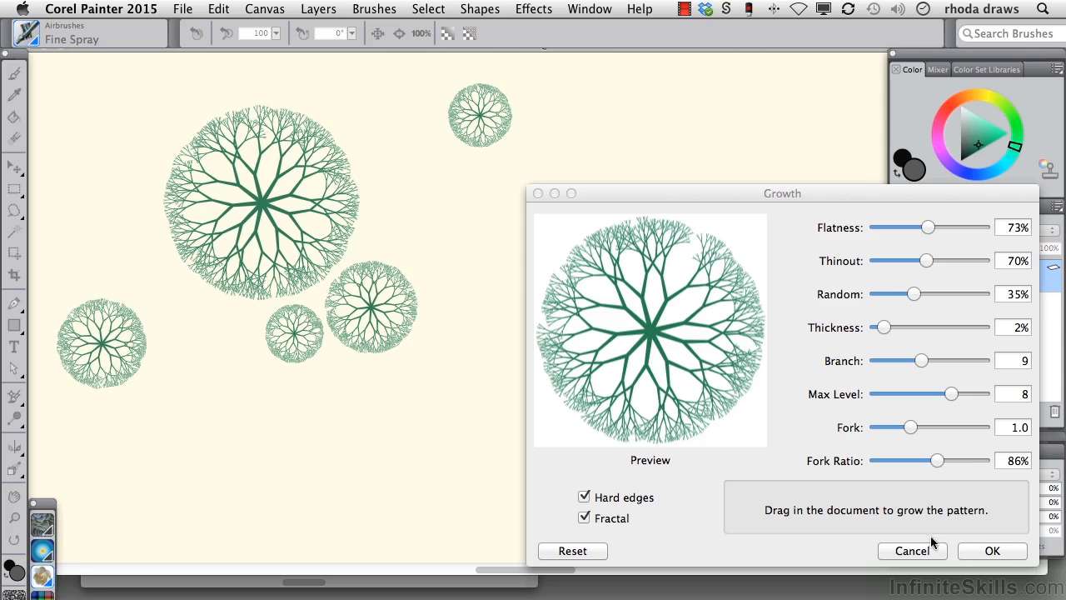
pyautogui.click(993, 551)
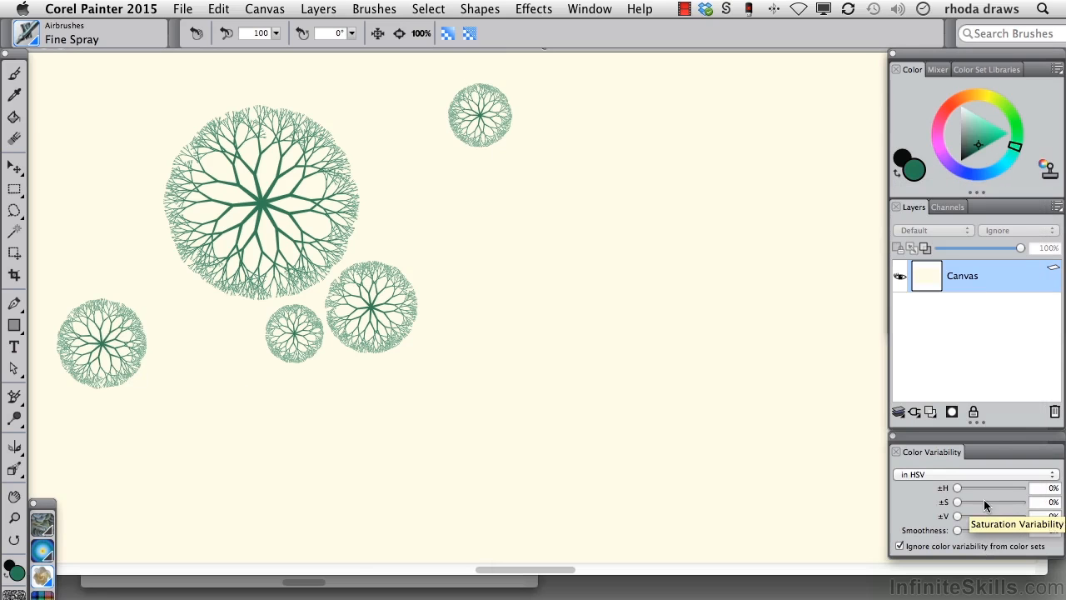
# Step: Pick an orange main color and set Growth to flatness 98%, thinout 58%, random 55%, 7 branches, max level 6 and fork 1.4
pyautogui.click(964, 99)
pyautogui.click(991, 127)
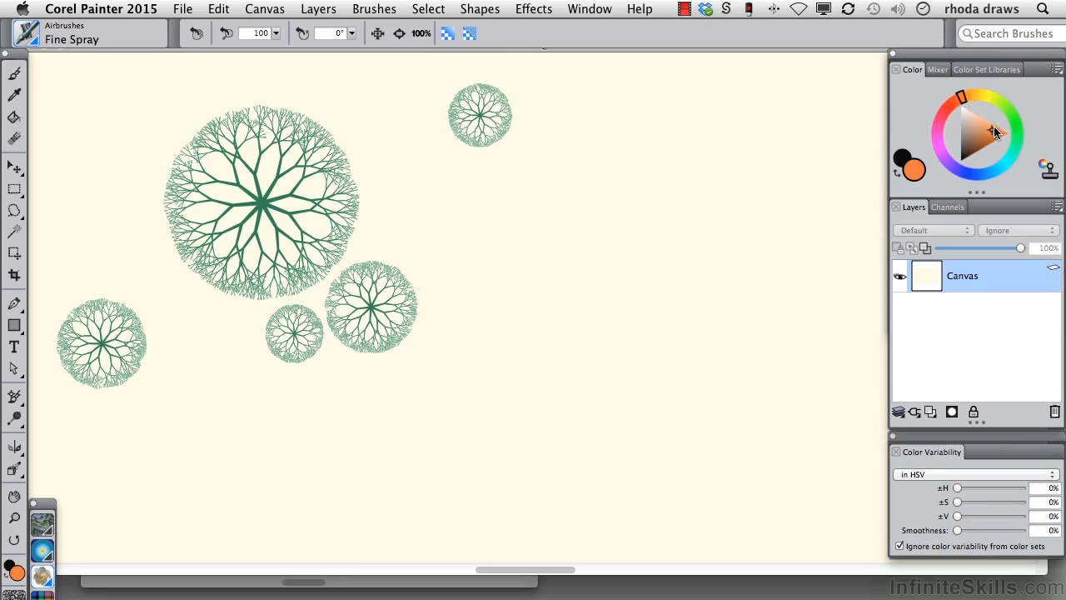
pyautogui.click(533, 8)
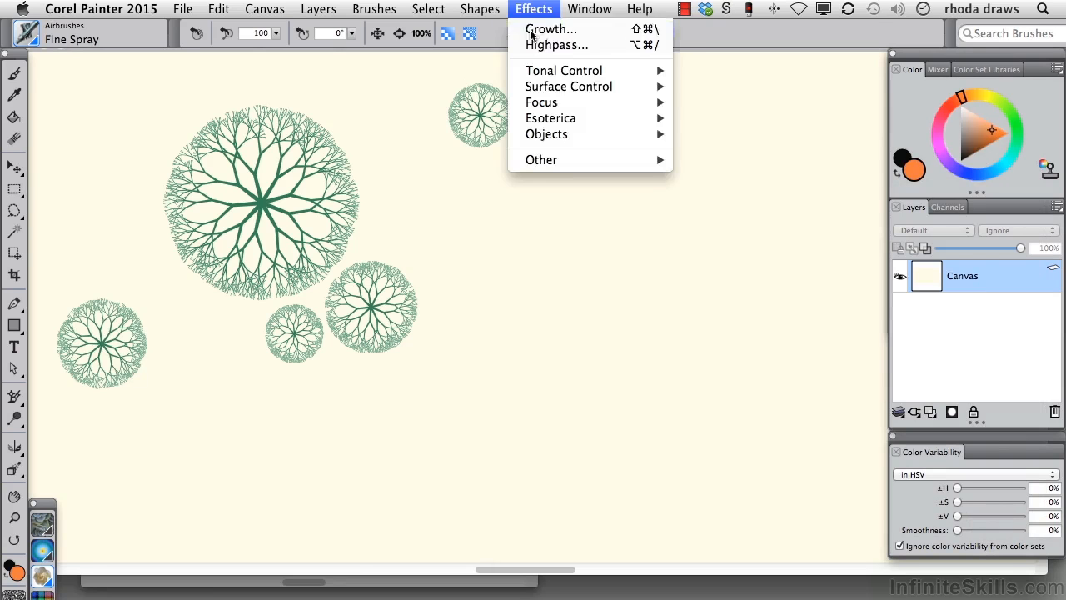
pyautogui.click(547, 30)
pyautogui.moveTo(548, 37); pyautogui.dragTo(729, 264)
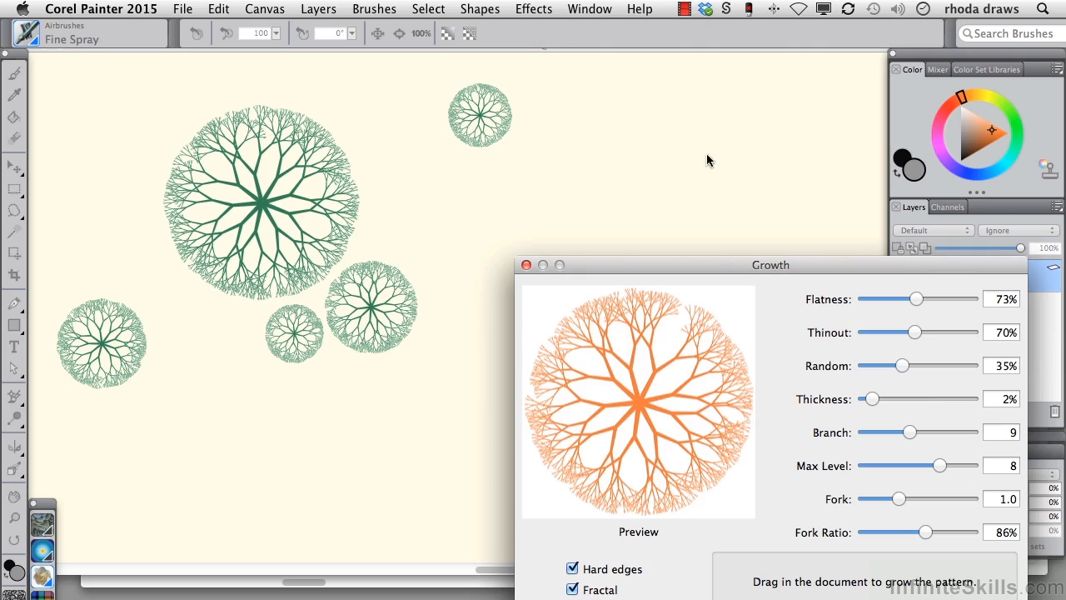
pyautogui.moveTo(904, 365); pyautogui.dragTo(935, 302)
pyautogui.moveTo(910, 433); pyautogui.dragTo(898, 432)
pyautogui.moveTo(939, 466); pyautogui.dragTo(912, 499)
# Step: Grow five orange patterns of varying size in the spaces around the green ones
pyautogui.moveTo(614, 158); pyautogui.dragTo(641, 200)
pyautogui.moveTo(442, 212); pyautogui.dragTo(466, 239)
pyautogui.moveTo(271, 388); pyautogui.dragTo(317, 416)
pyautogui.moveTo(160, 294); pyautogui.dragTo(192, 304)
pyautogui.moveTo(103, 187); pyautogui.dragTo(131, 215)
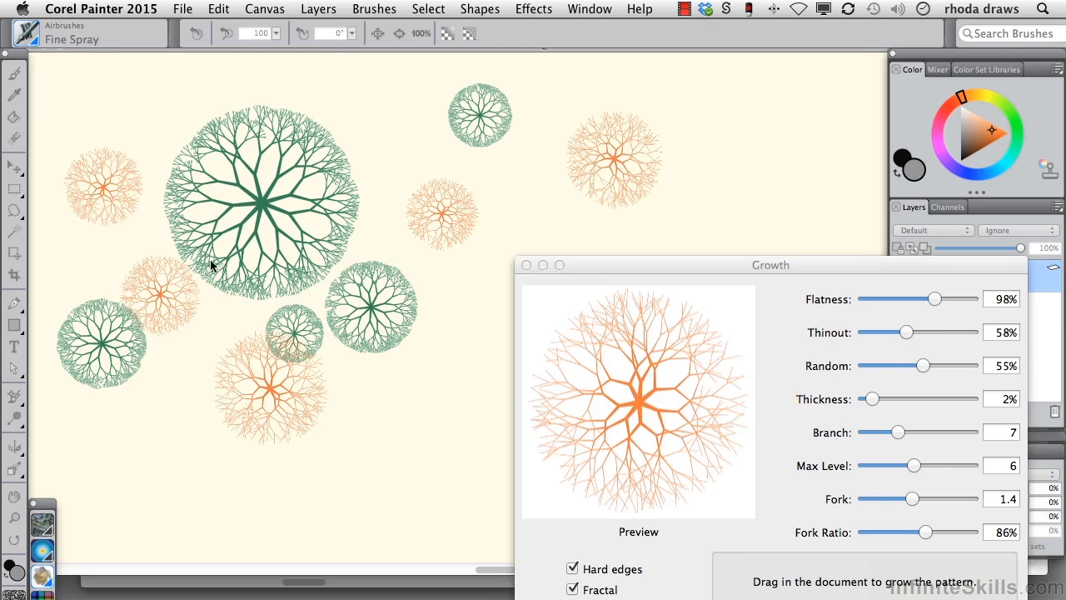
# Step: Cancel the orange Growth patterns and undo the green ones to clear the canvas
pyautogui.moveTo(722, 265); pyautogui.dragTo(714, 114)
pyautogui.click(883, 480)
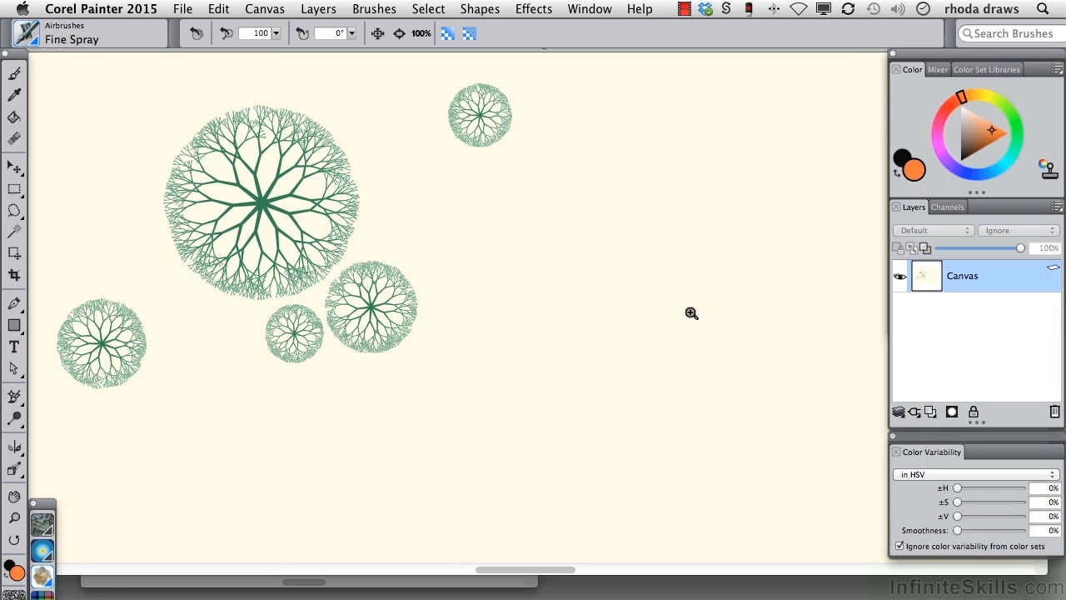
pyautogui.press('super+z')
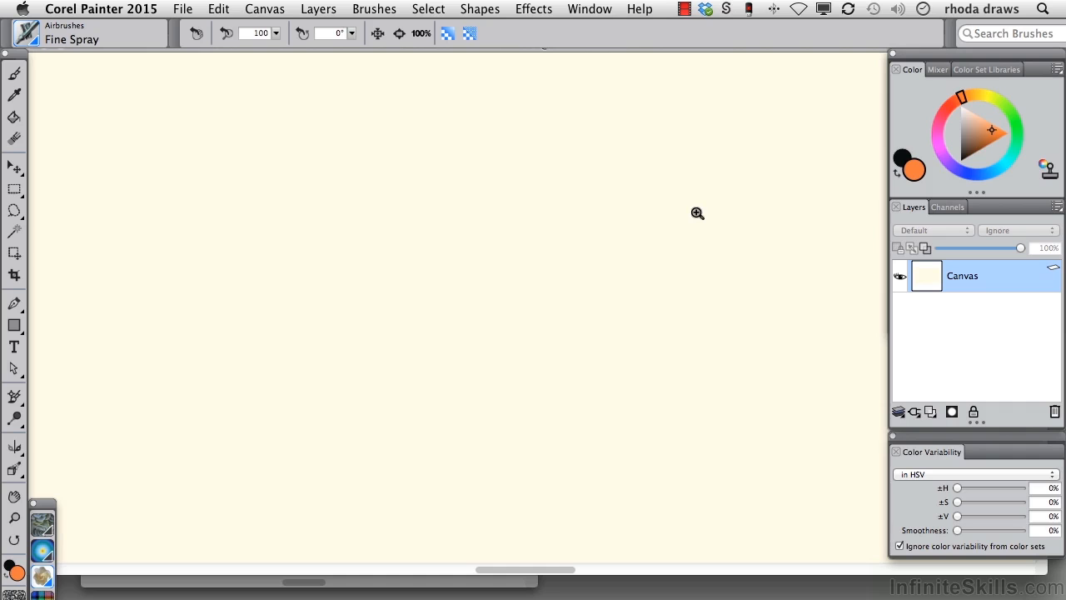
pyautogui.click(531, 10)
pyautogui.moveTo(548, 122)
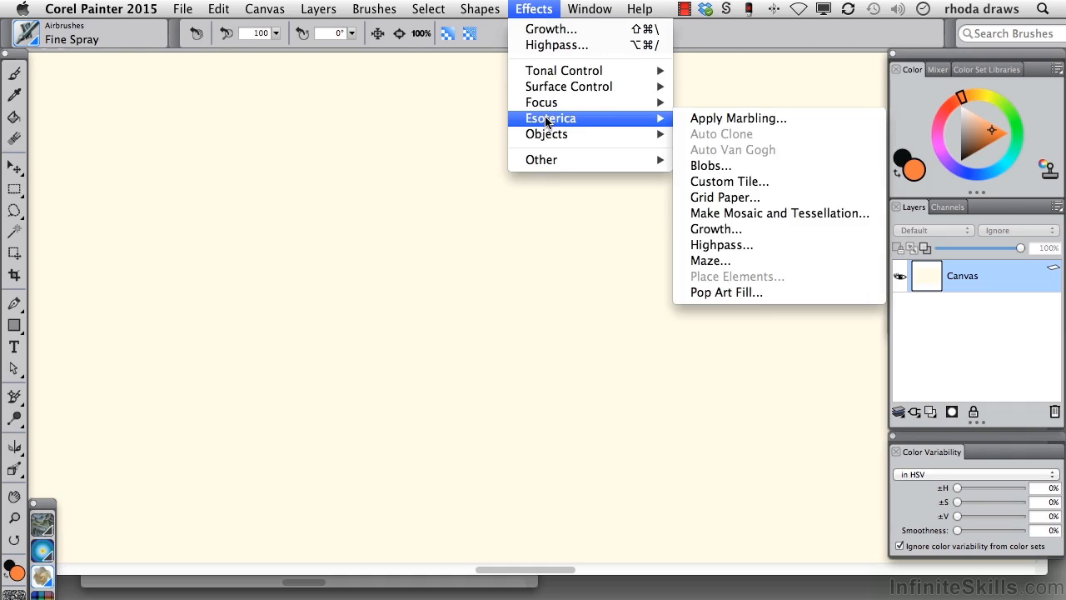
pyautogui.click(736, 358)
# Step: Choose the Image Hose brush with the Spray-Size-R variant and load the Passionflower Leaves nozzle
pyautogui.click(28, 33)
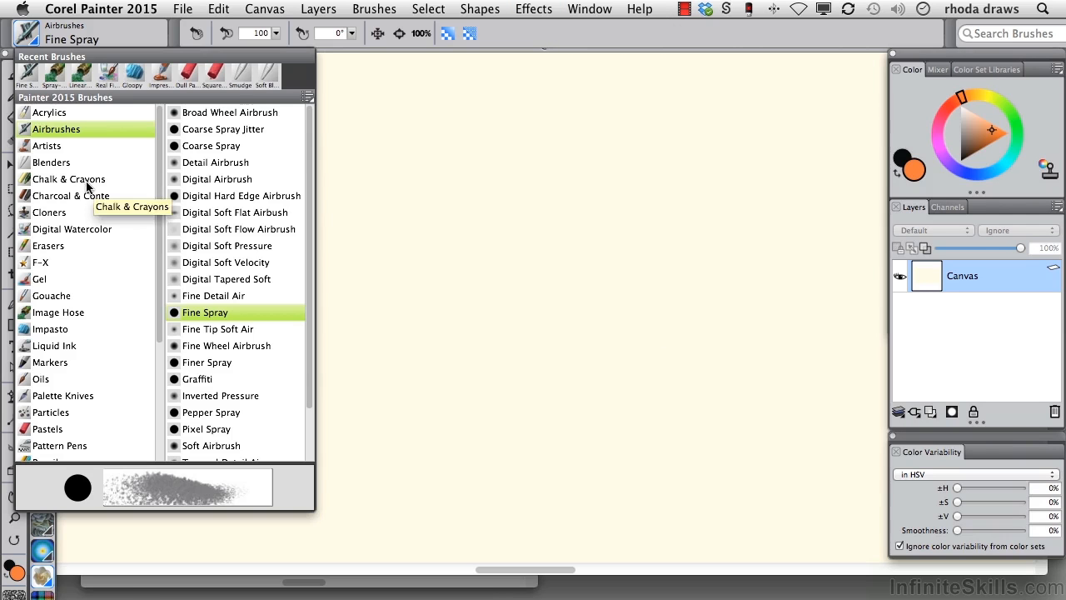
pyautogui.click(52, 312)
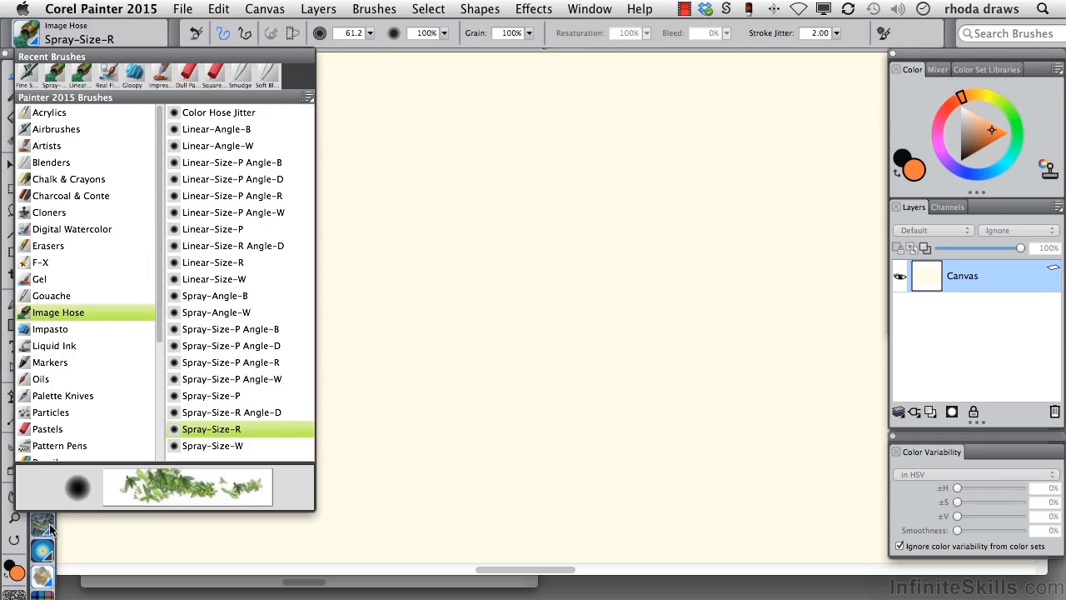
pyautogui.click(50, 529)
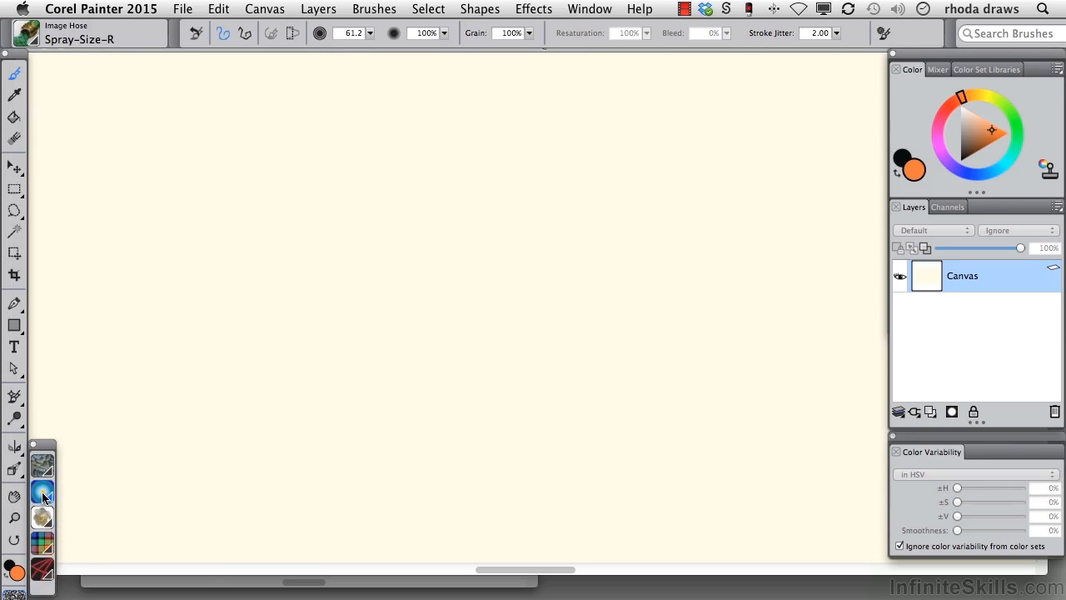
pyautogui.click(43, 519)
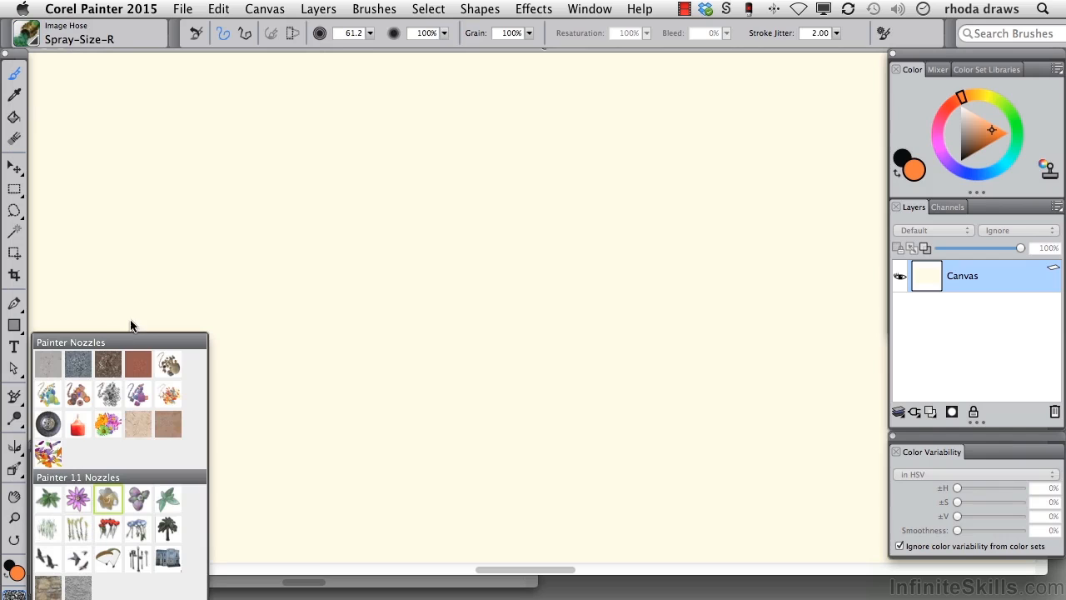
pyautogui.click(167, 500)
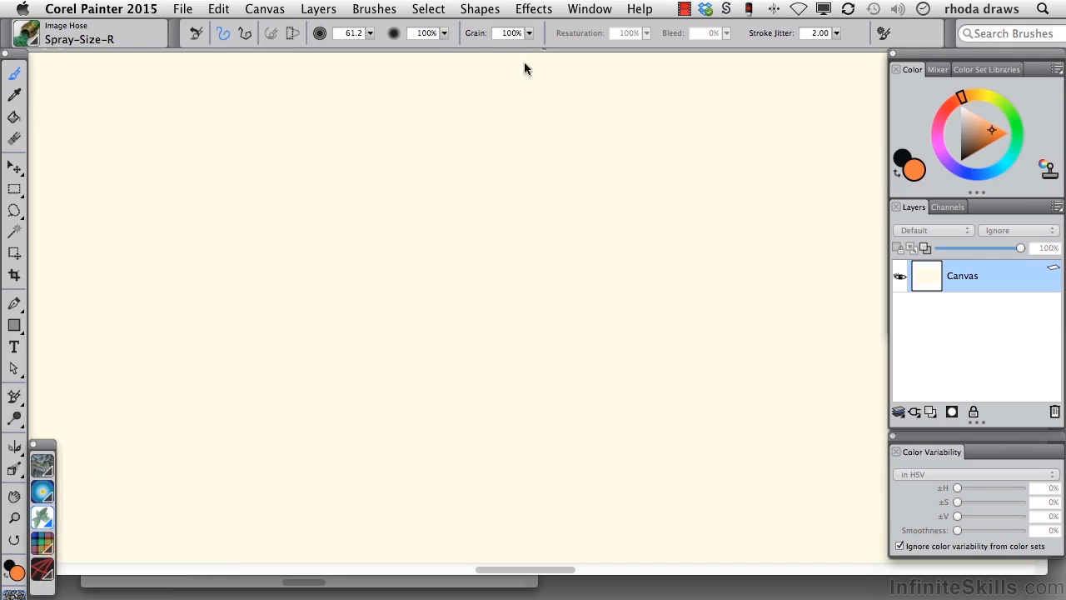
# Step: Scatter the leaves over the blank canvas using Place Elements with 177 iterations, 34 points, level 1 and oversizing 2.5
pyautogui.click(533, 10)
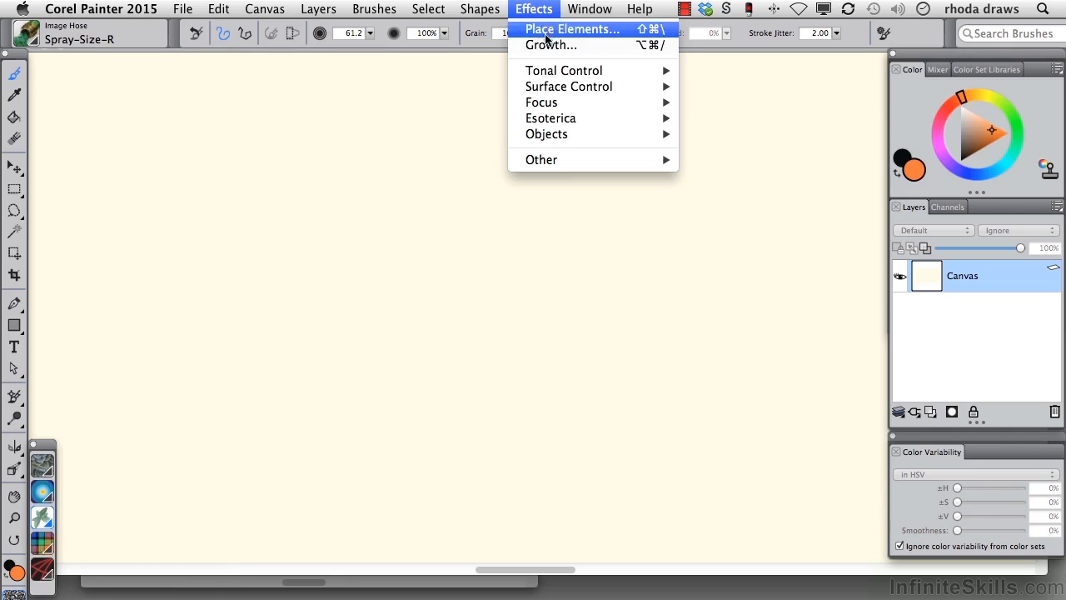
pyautogui.moveTo(614, 123)
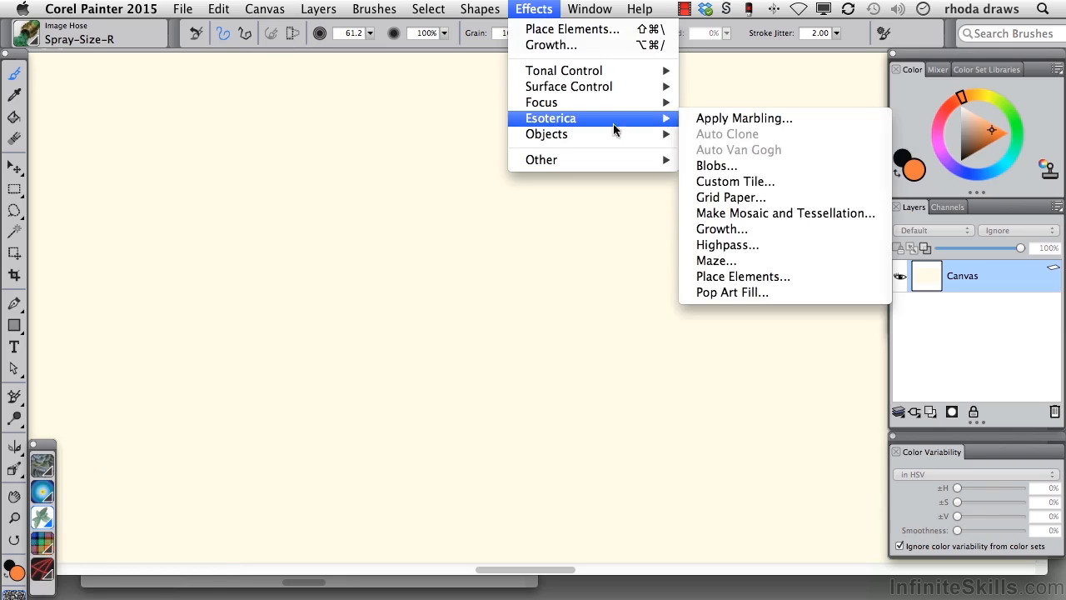
pyautogui.click(713, 268)
pyautogui.moveTo(595, 102); pyautogui.dragTo(844, 277)
pyautogui.click(808, 370)
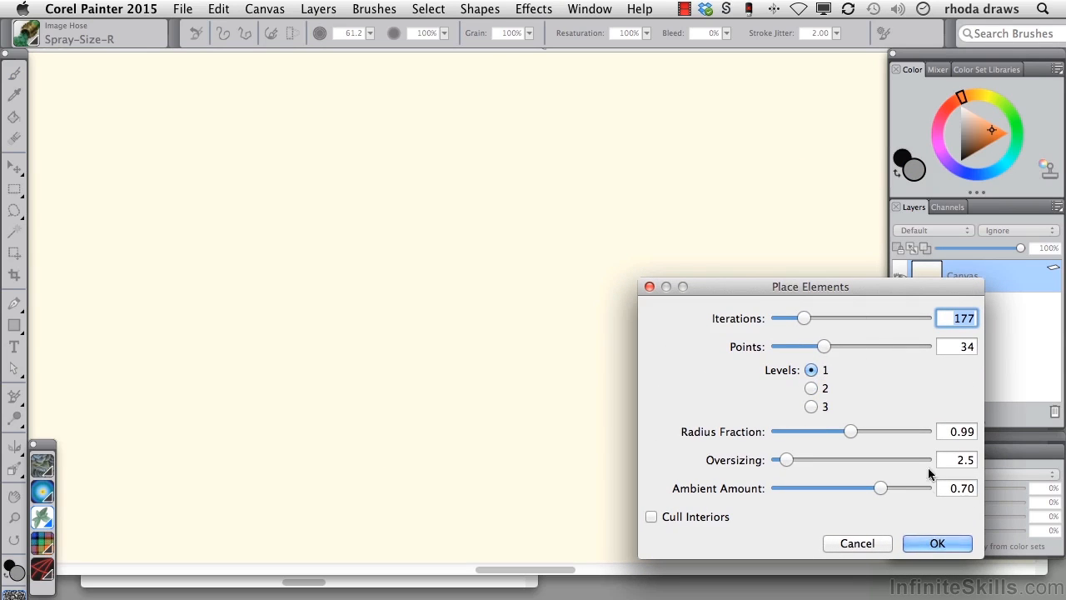
pyautogui.click(938, 542)
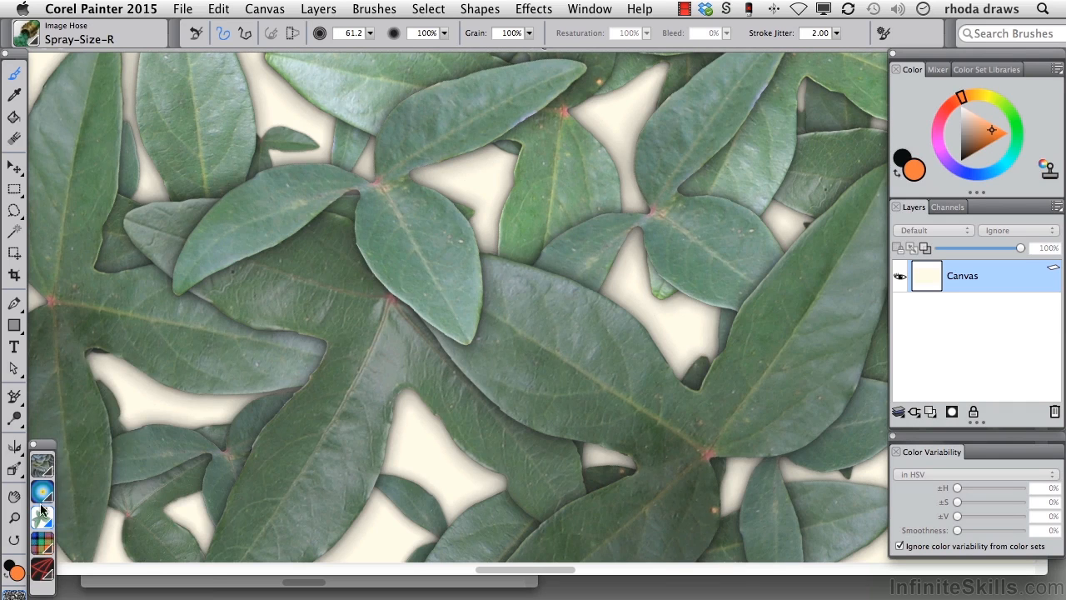
# Step: Load the purple flower nozzle and try Place Elements with 2 levels over the leaves
pyautogui.click(40, 520)
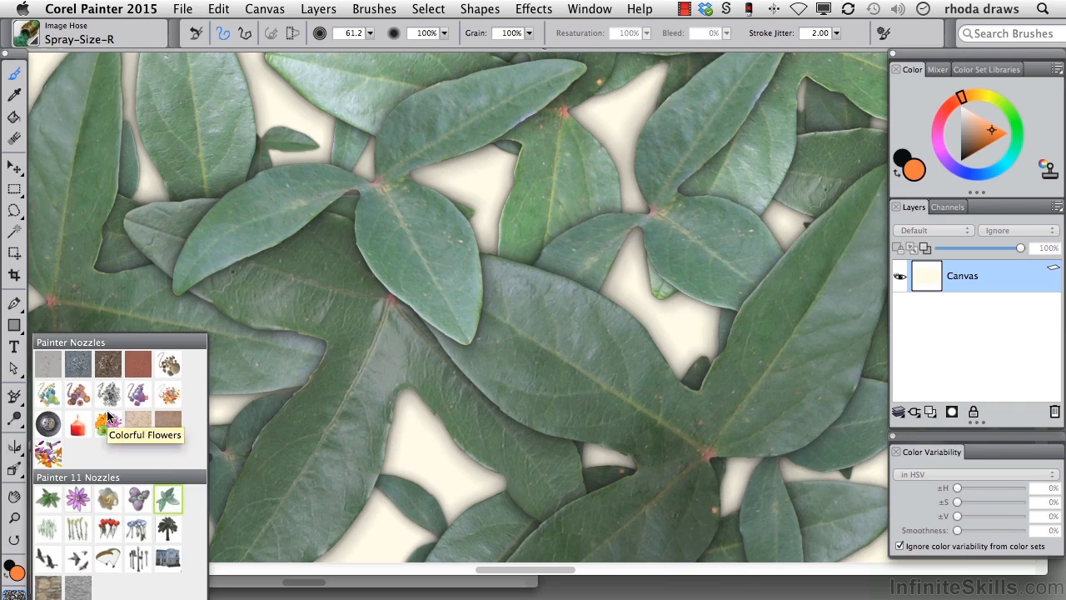
pyautogui.click(75, 502)
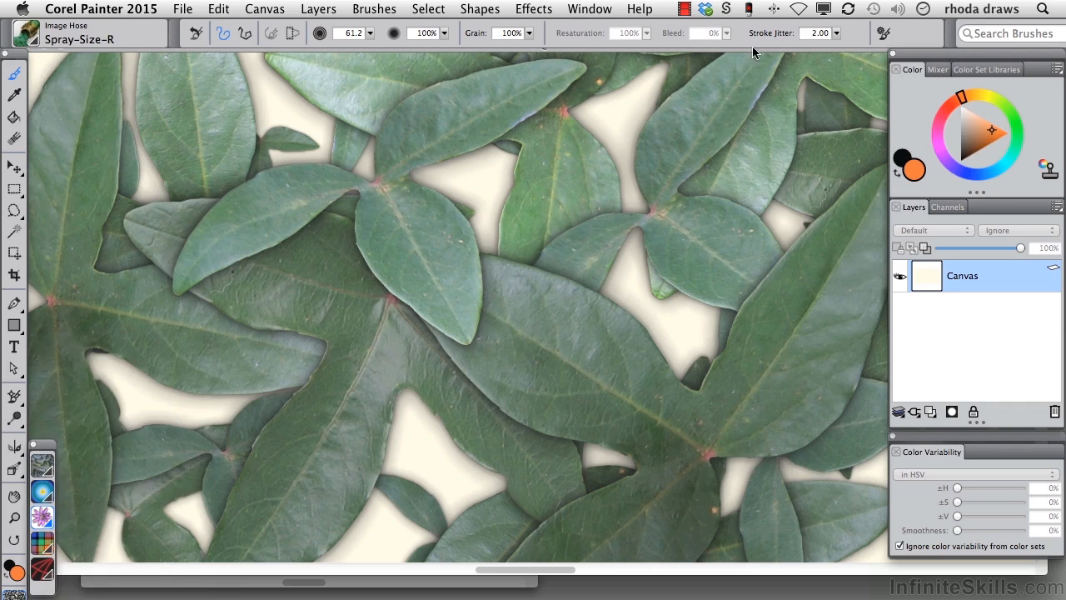
pyautogui.click(547, 12)
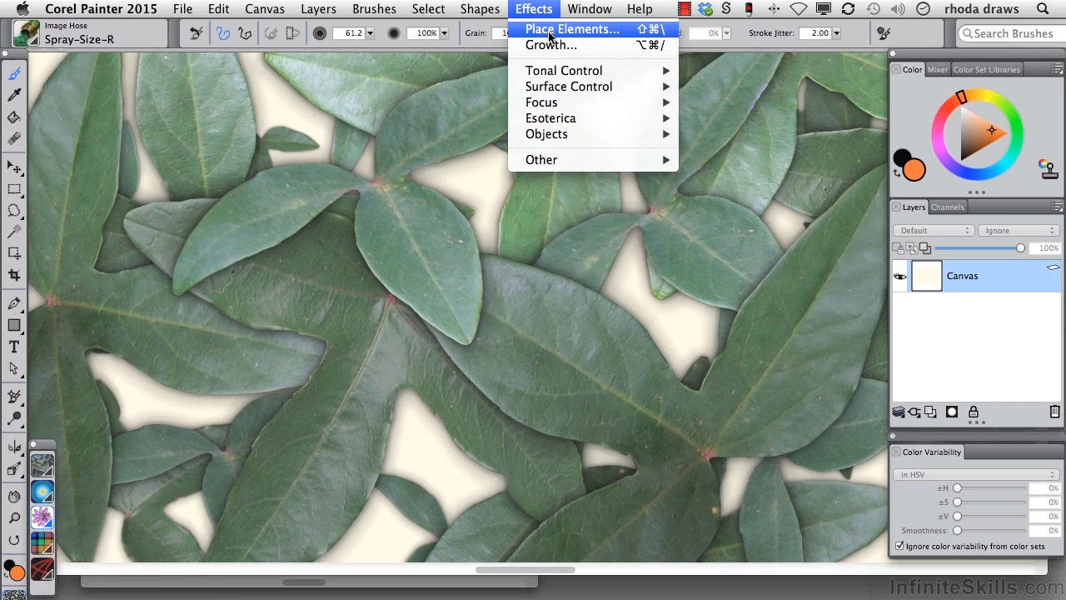
pyautogui.click(549, 32)
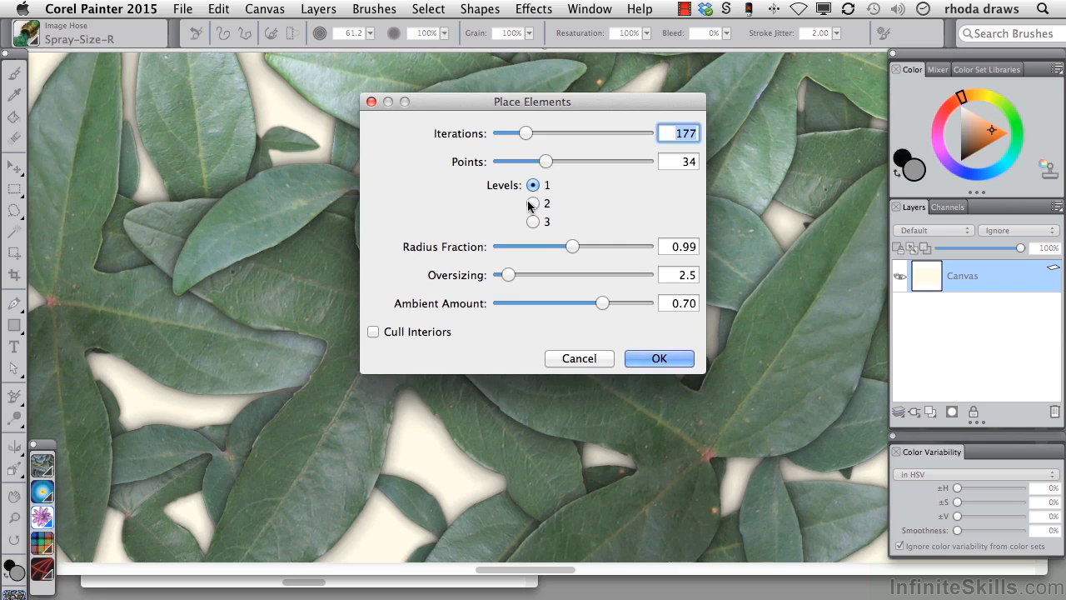
pyautogui.click(533, 203)
pyautogui.moveTo(536, 106); pyautogui.dragTo(921, 166)
pyautogui.click(1037, 417)
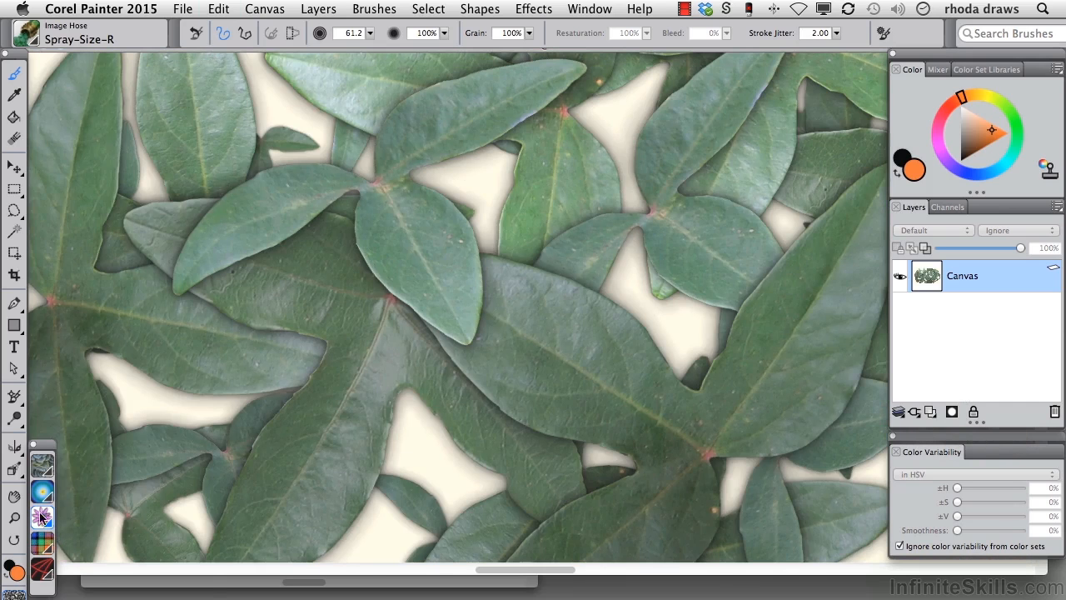
# Step: Load the cream-colored flower nozzle and scatter the flowers over the leaves using Place Elements with level 1
pyautogui.click(40, 518)
pyautogui.click(107, 496)
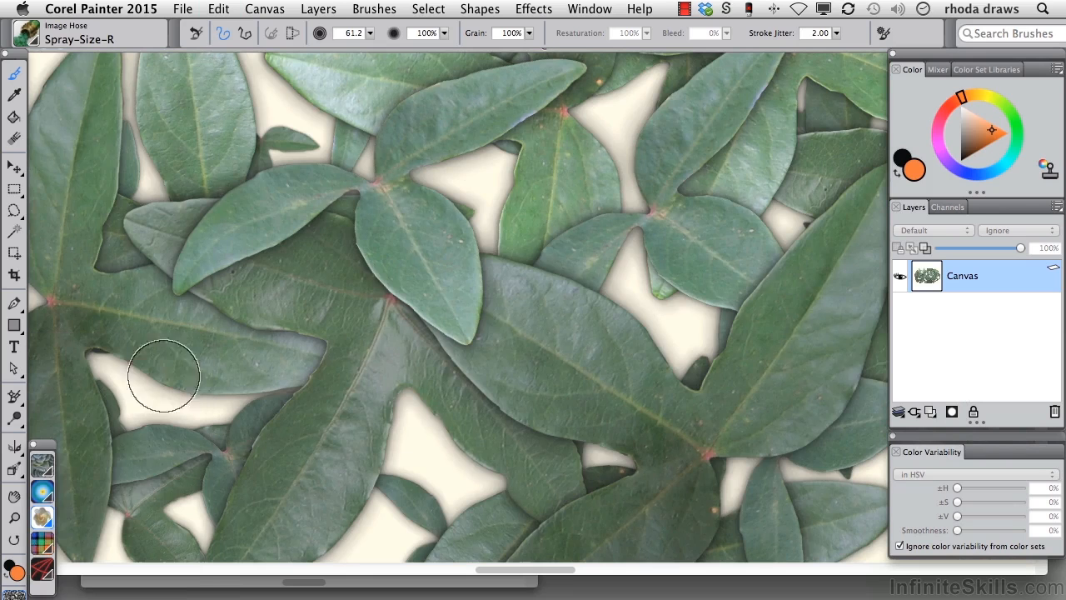
pyautogui.click(534, 8)
pyautogui.click(572, 29)
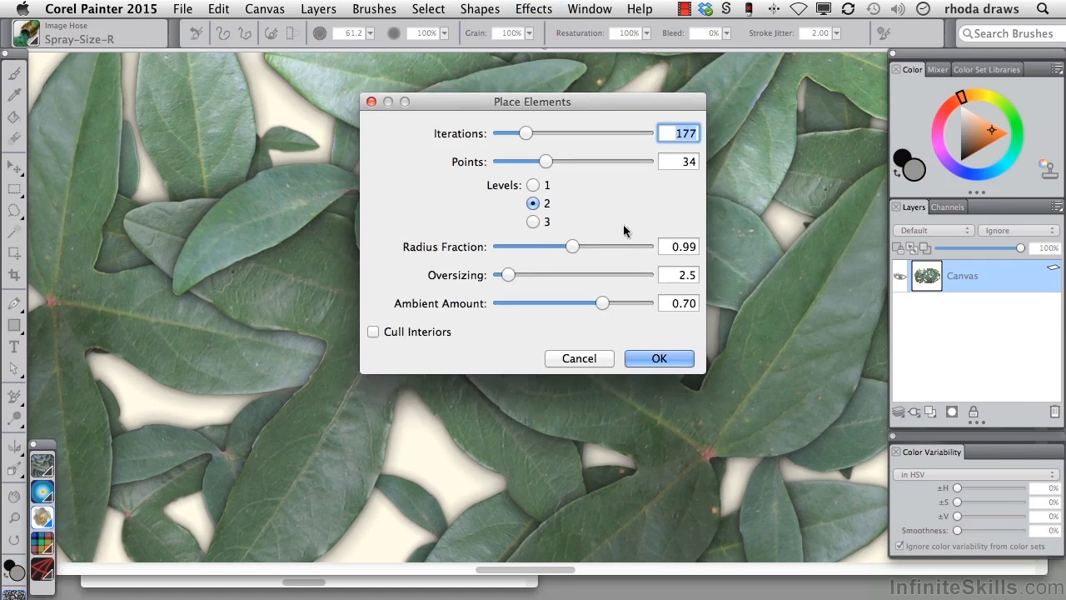
pyautogui.click(533, 184)
pyautogui.click(670, 357)
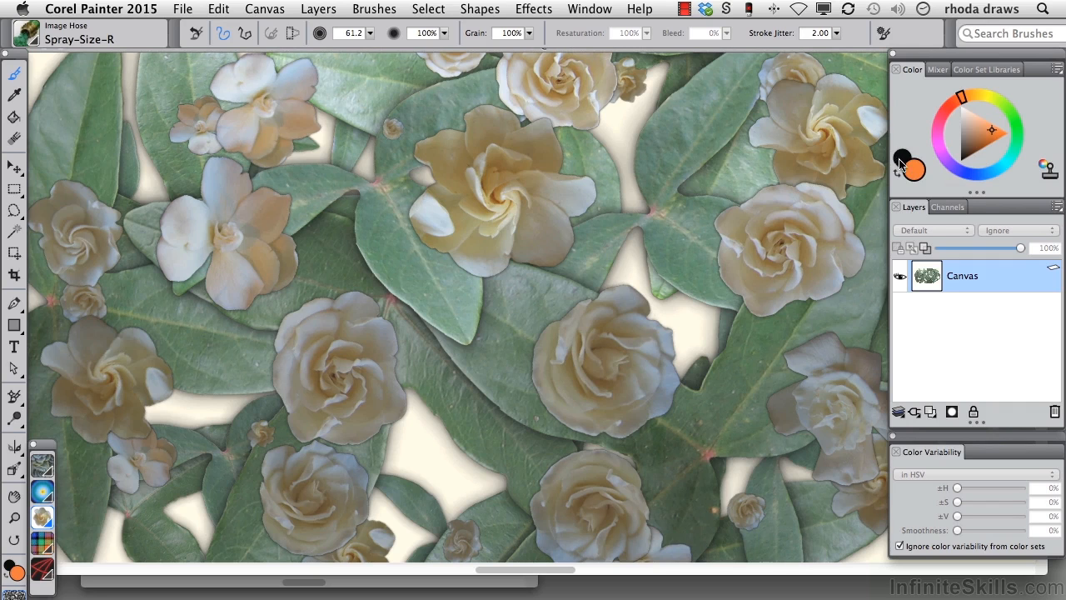
# Step: Set the additional color to white and scatter another set of flowers using Place Elements with level 1
pyautogui.click(901, 161)
pyautogui.click(963, 108)
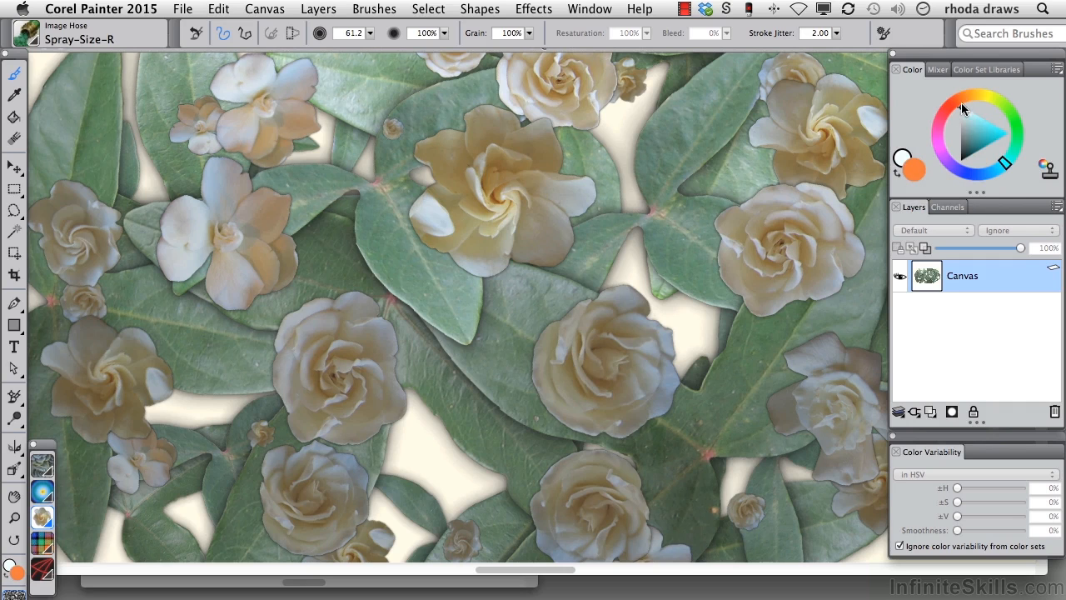
pyautogui.click(542, 30)
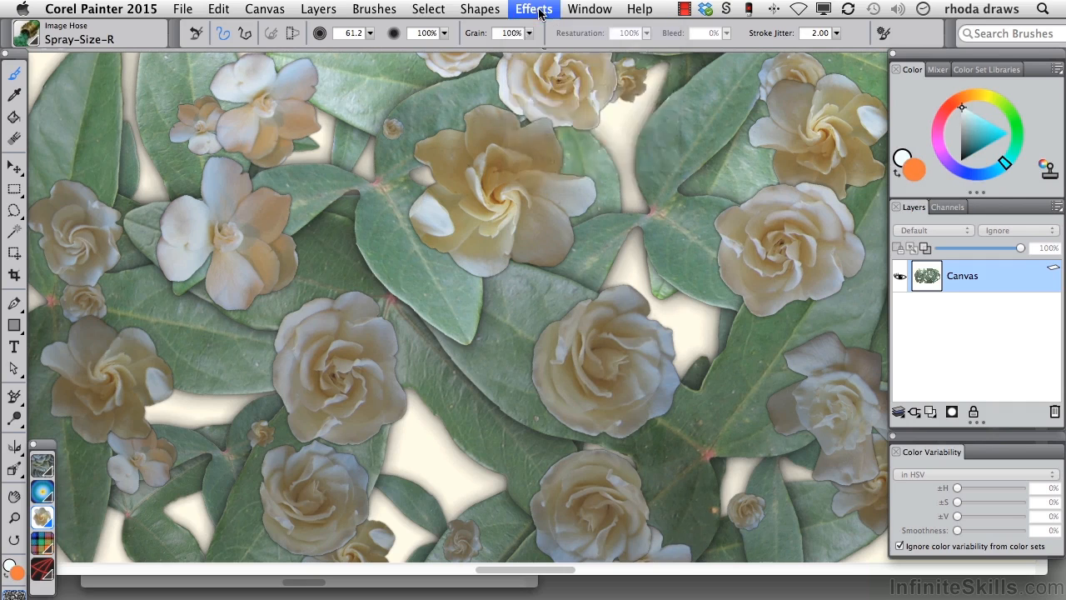
pyautogui.moveTo(545, 107); pyautogui.dragTo(983, 301)
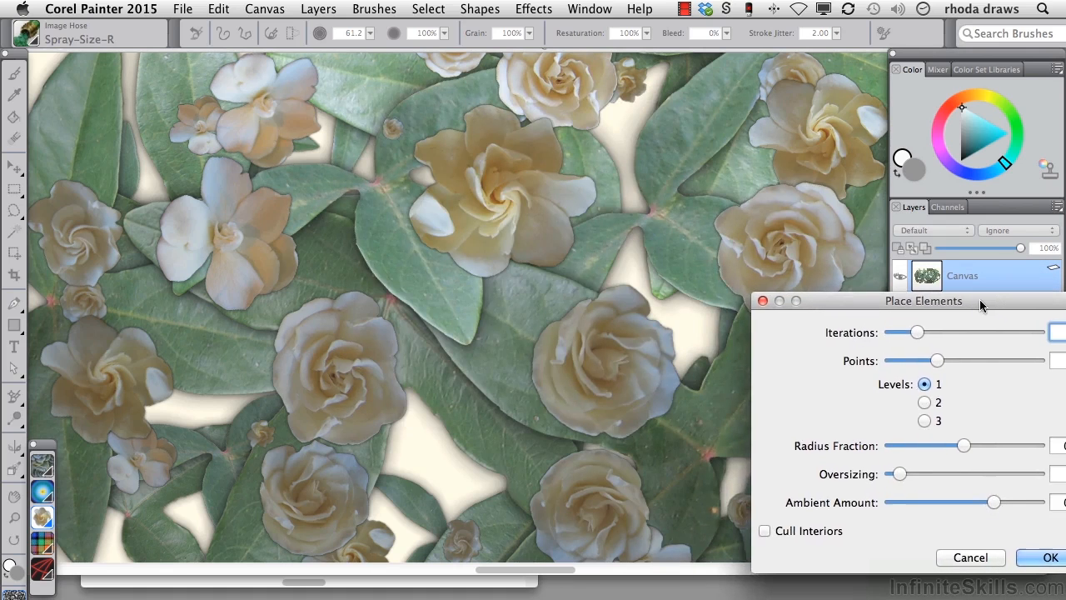
pyautogui.click(1050, 557)
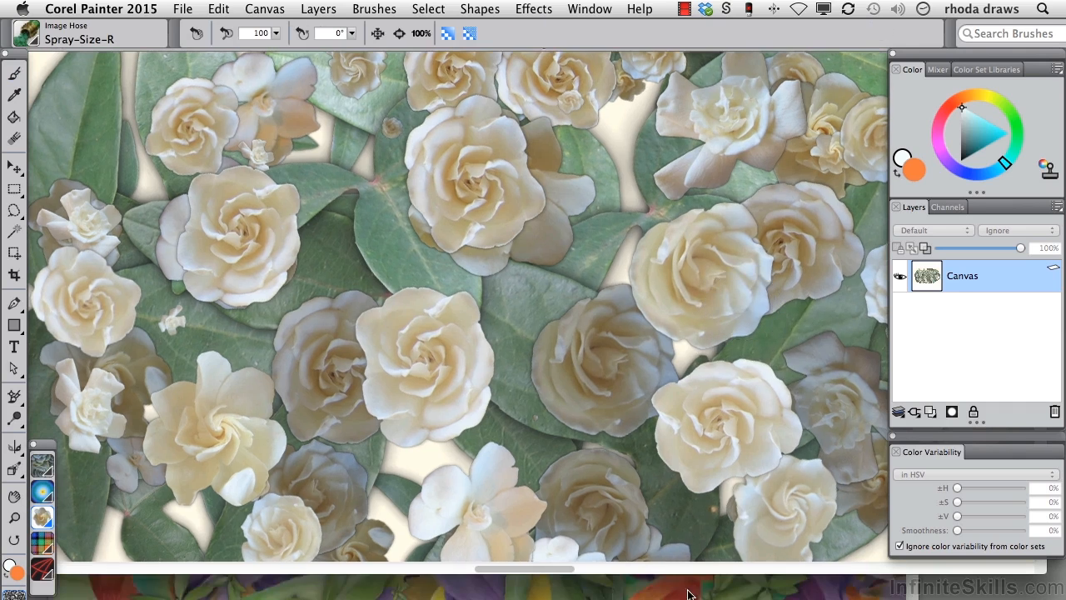
# Step: Bring up the PLACE petal and leaves example image and enlarge its window to examine the layered elements
pyautogui.click(688, 593)
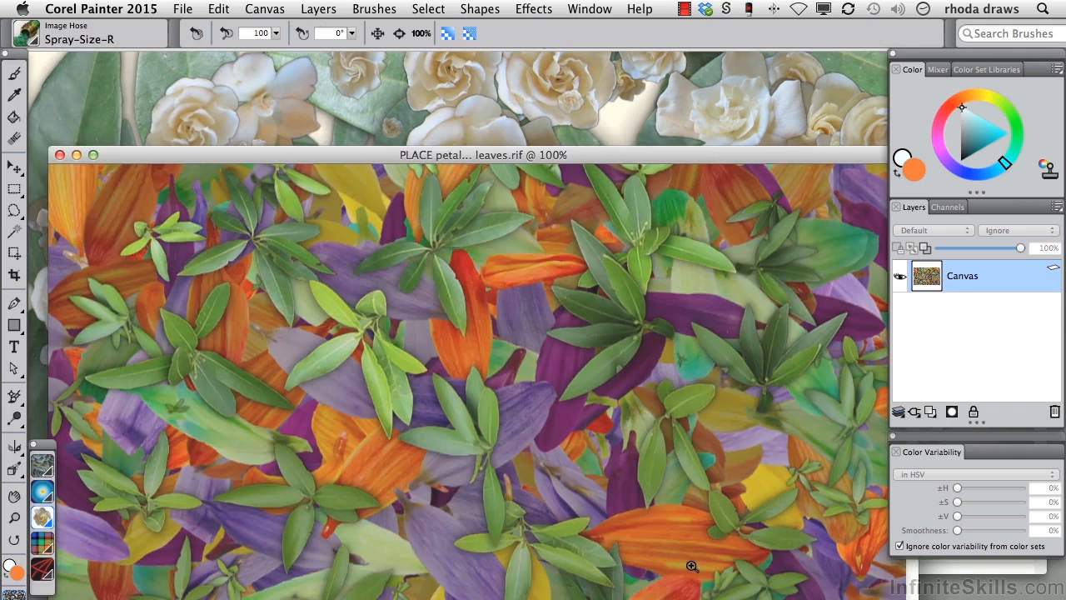
pyautogui.moveTo(374, 157); pyautogui.dragTo(351, 52)
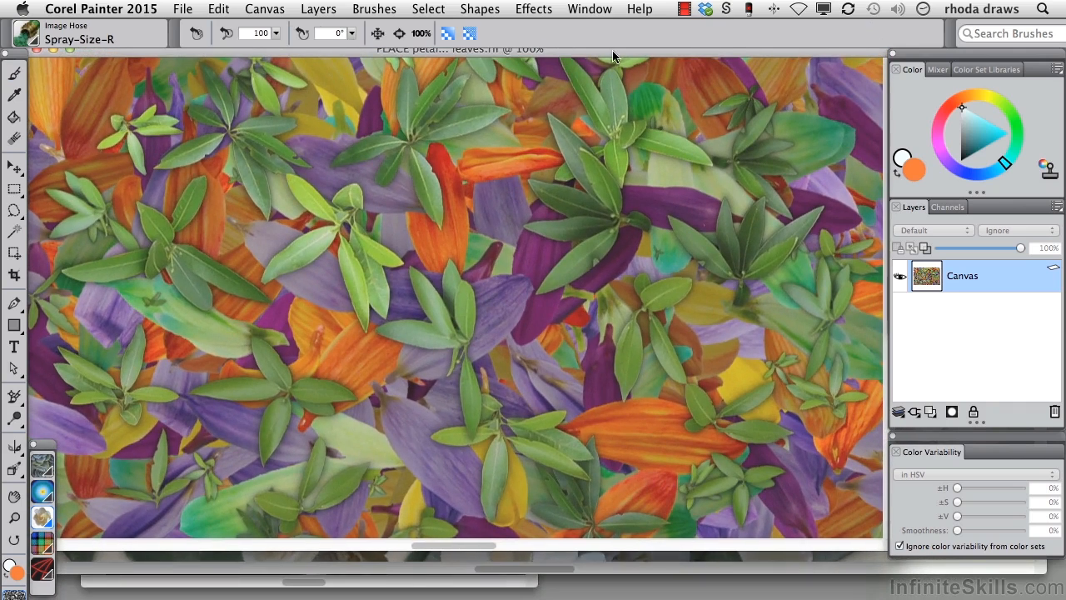
pyautogui.moveTo(613, 55); pyautogui.dragTo(617, 72)
pyautogui.moveTo(881, 552); pyautogui.dragTo(956, 577)
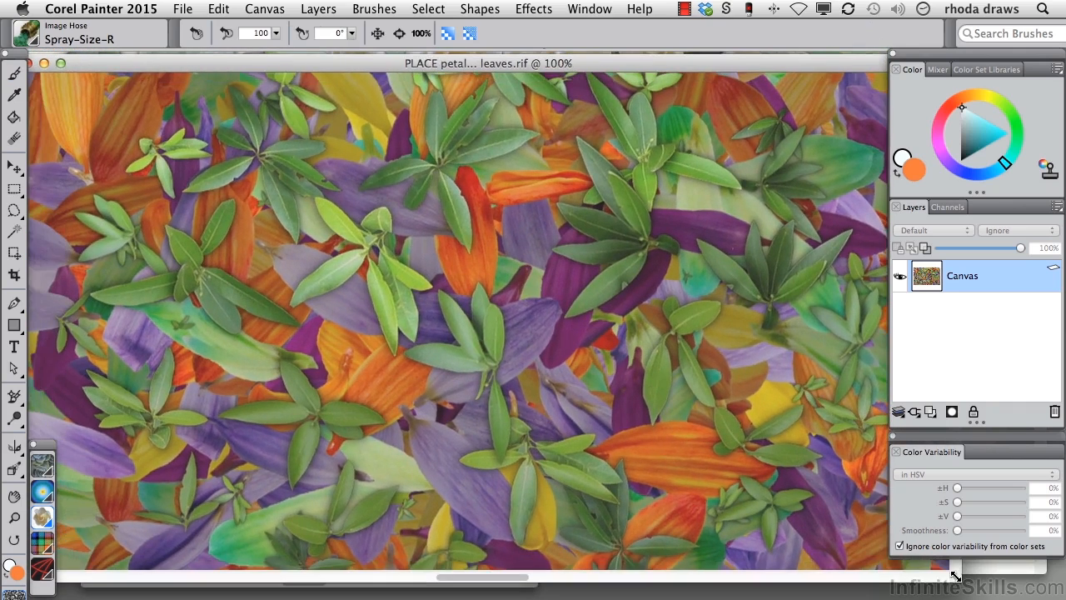
pyautogui.moveTo(276, 64)
pyautogui.mouseDown()
pyautogui.moveTo(441, 73)
pyautogui.moveTo(286, 55)
pyautogui.mouseUp()
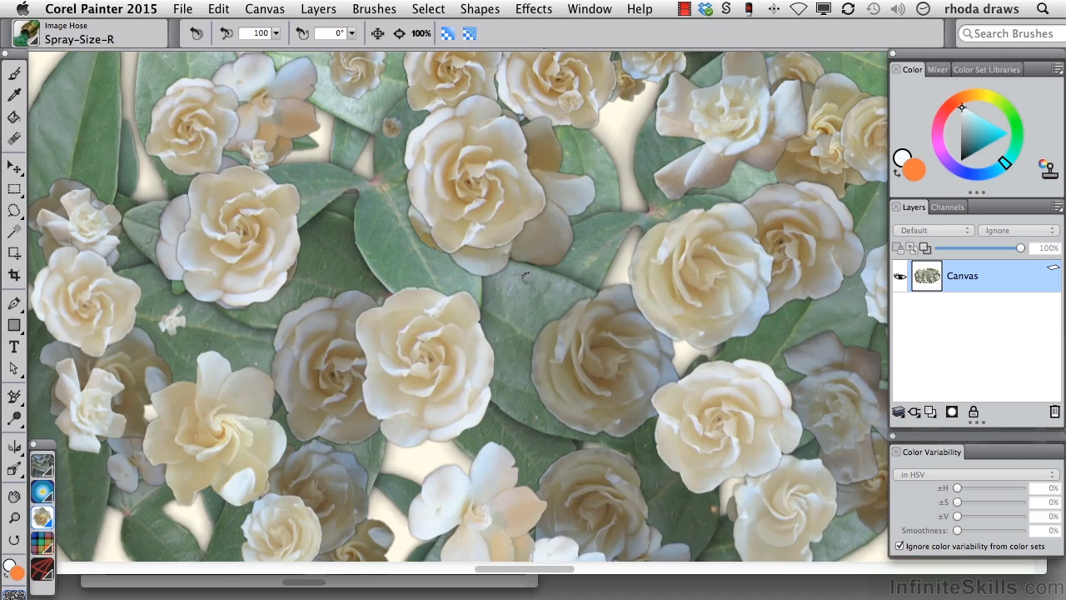
# Step: Clear the flower canvas and open the Esoterica Blobs effect, keeping its dialog clear of the preview
pyautogui.press('Delete')
pyautogui.click(538, 12)
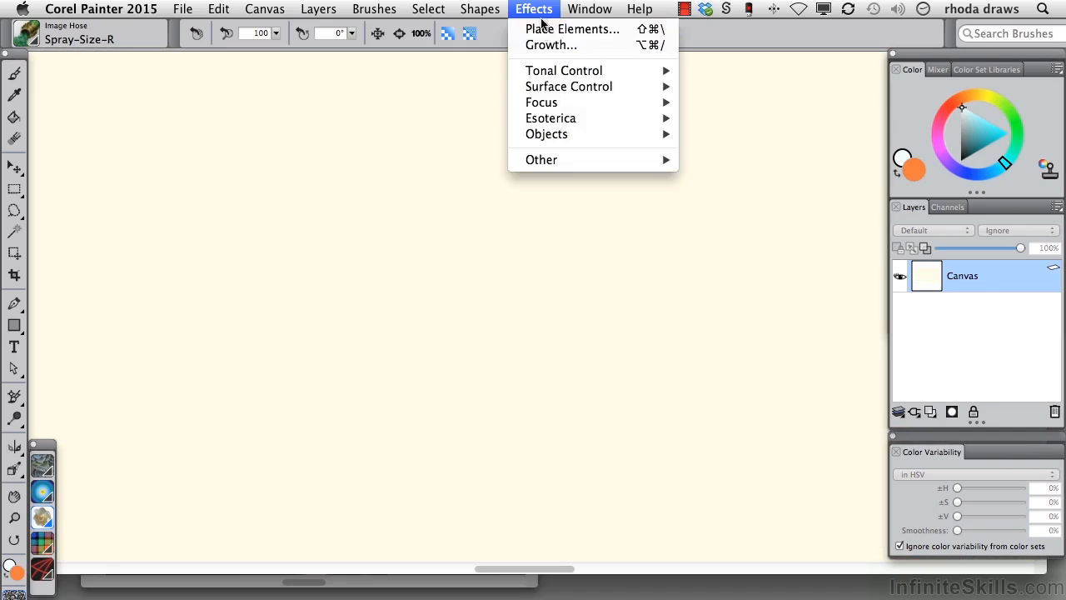
pyautogui.moveTo(550, 119)
pyautogui.click(698, 165)
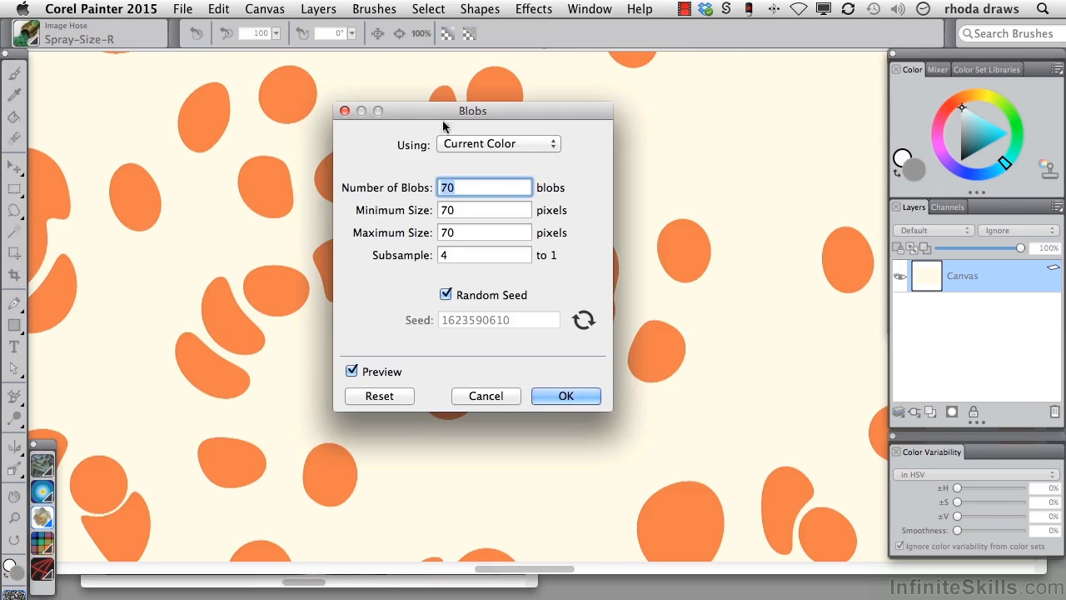
pyautogui.moveTo(431, 113); pyautogui.dragTo(688, 74)
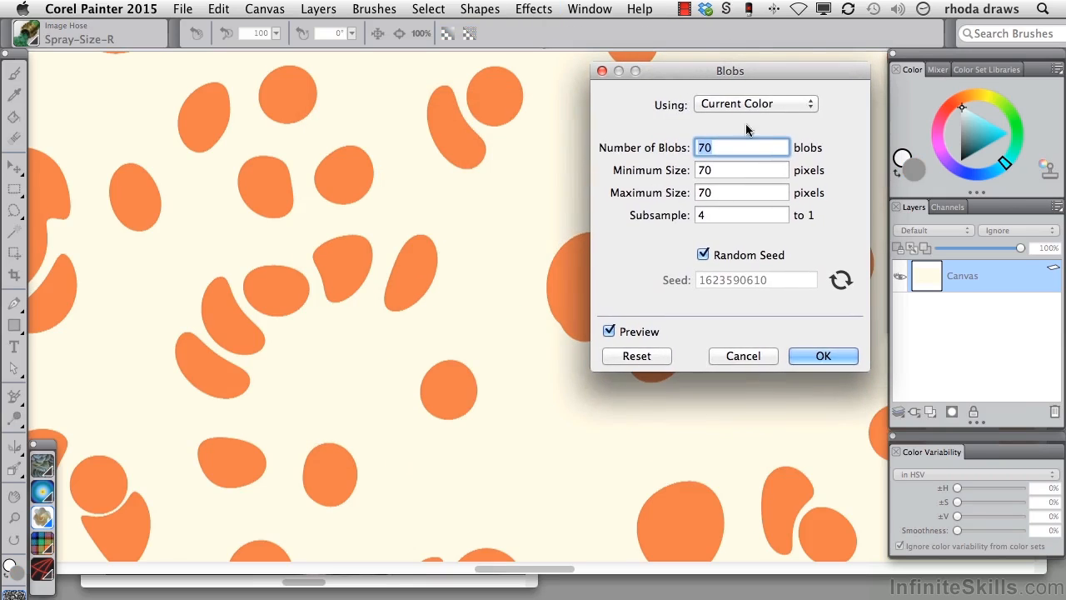
# Step: Try filling the blobs with a pattern, choosing the pink and orange striped one from Painter Patterns
pyautogui.click(807, 103)
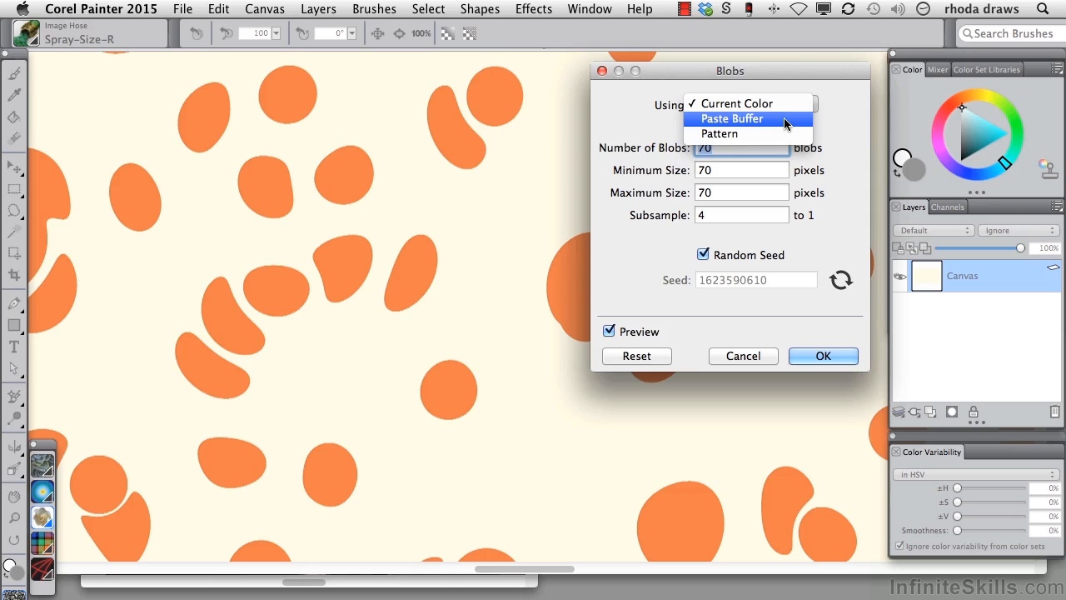
pyautogui.click(776, 130)
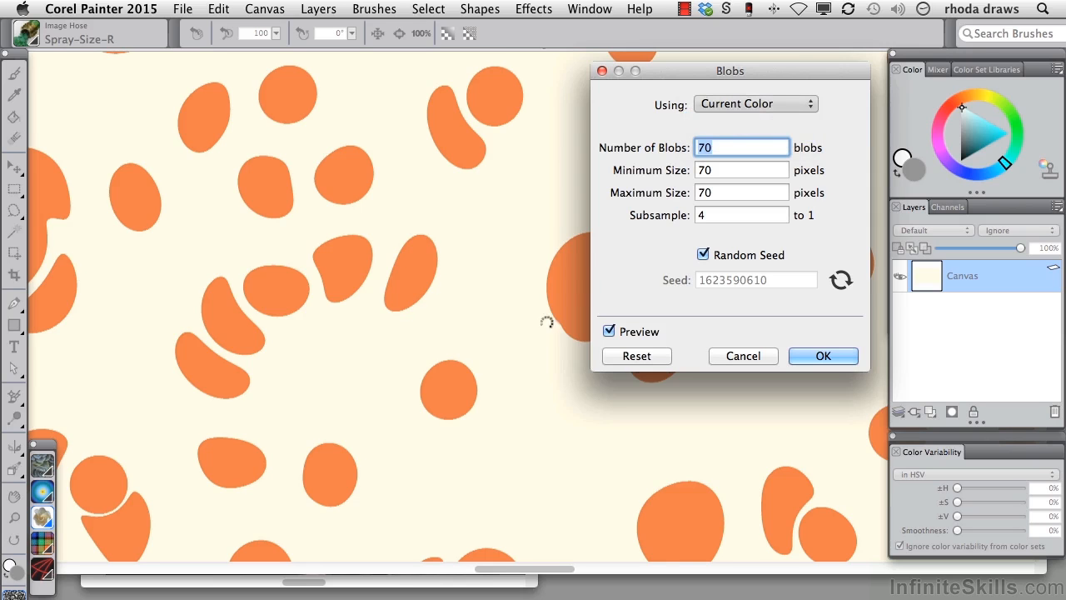
pyautogui.click(42, 465)
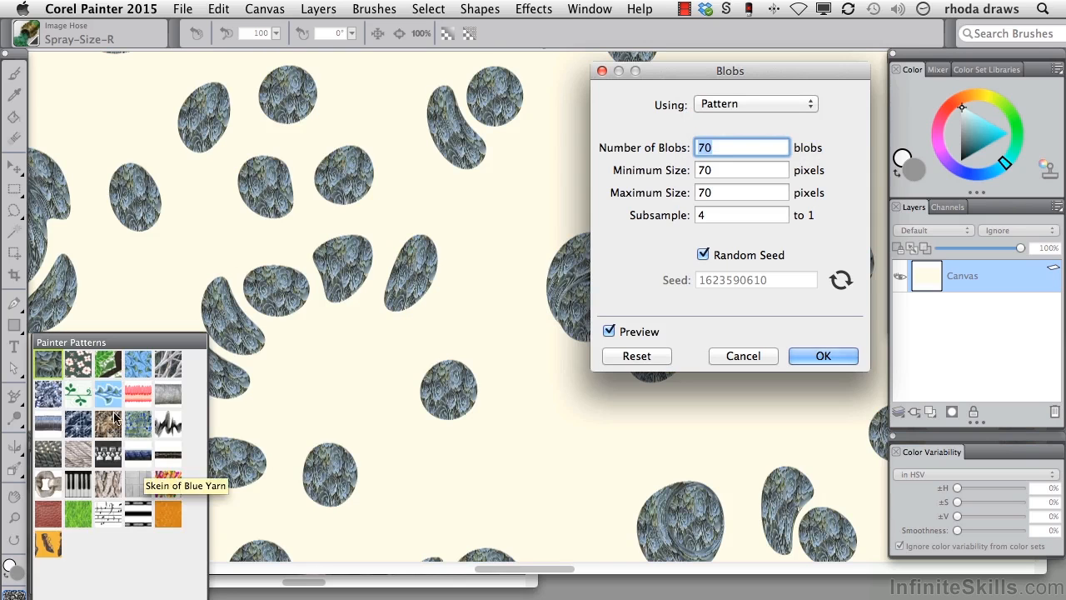
pyautogui.click(138, 391)
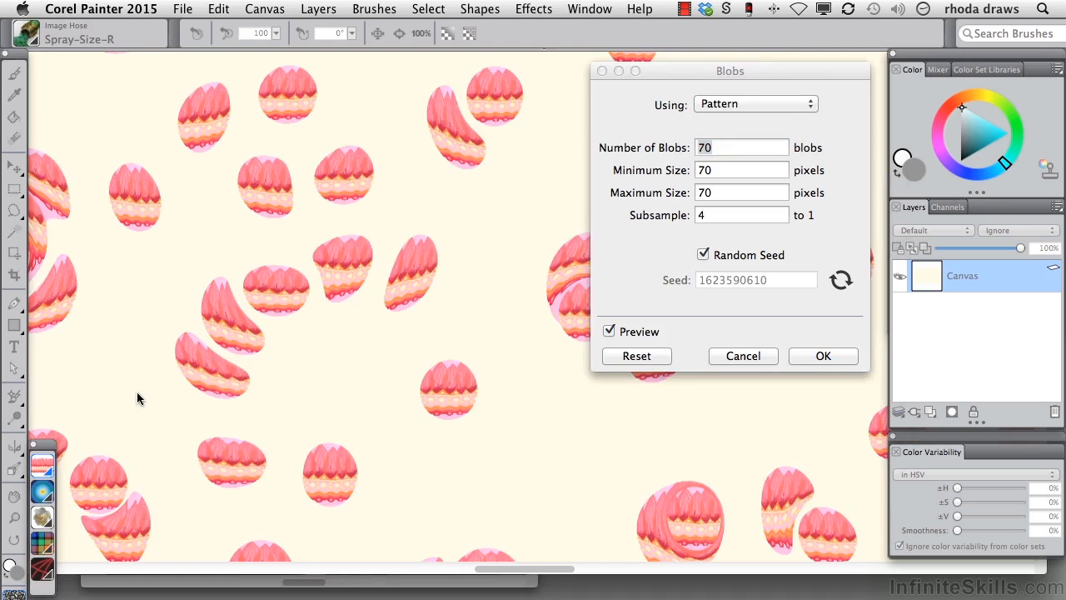
# Step: Set the blobs to use Current Color and apply 70 blobs with a size of 70 pixels
pyautogui.click(804, 104)
pyautogui.click(737, 74)
pyautogui.click(824, 356)
# Step: Set the additional color to olive and the main color to purple
pyautogui.click(976, 134)
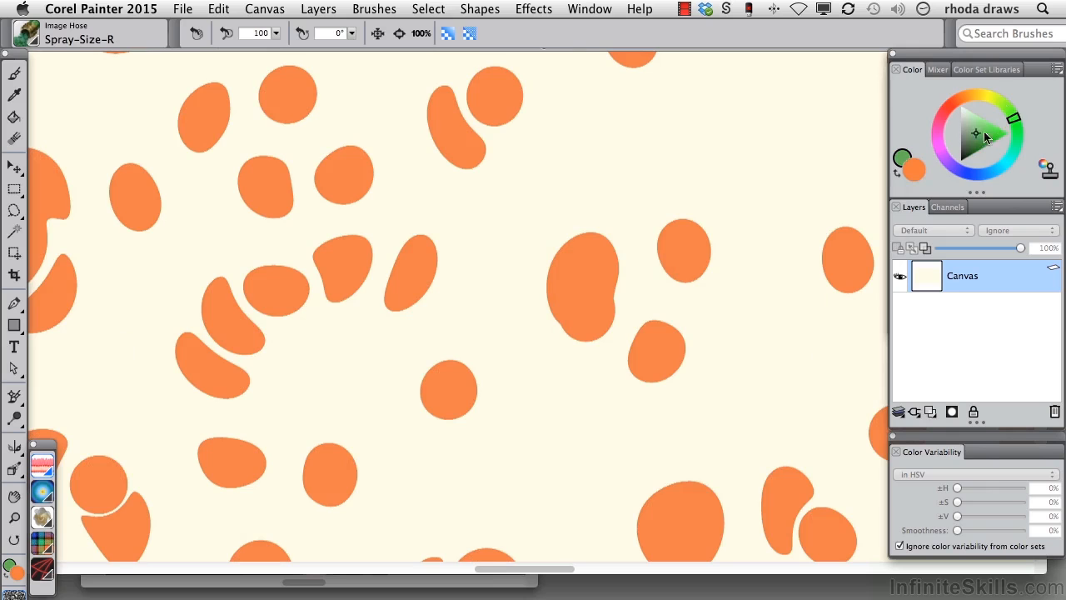
pyautogui.click(987, 96)
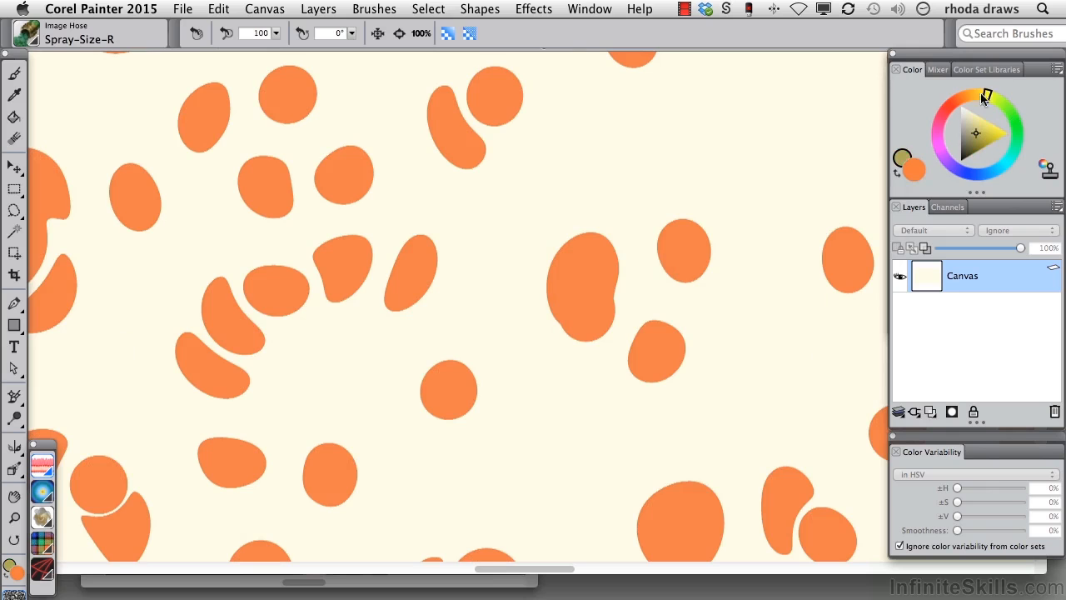
pyautogui.click(914, 171)
pyautogui.click(1008, 155)
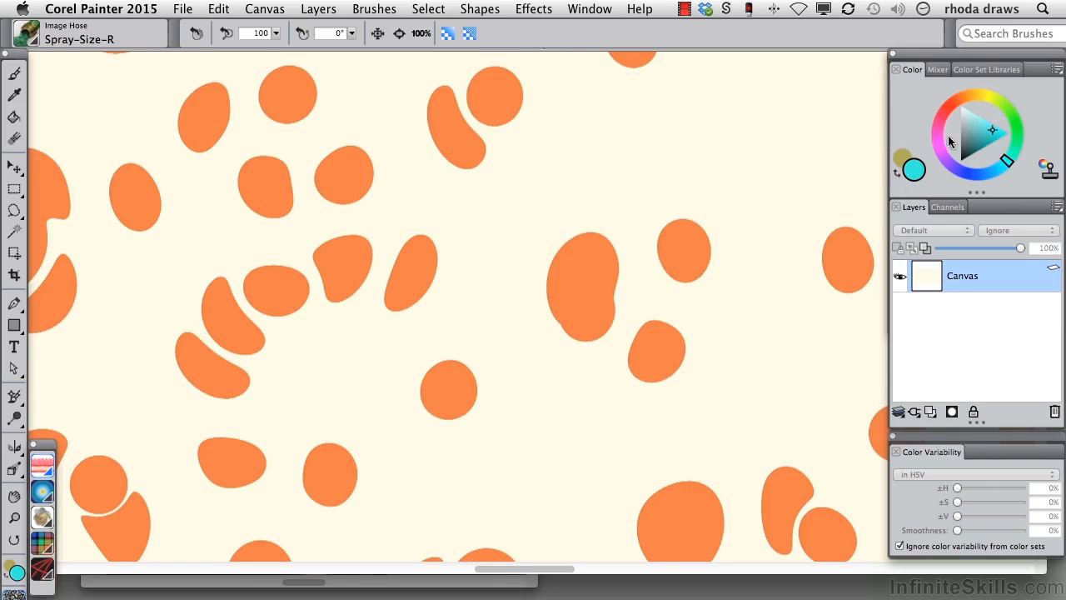
pyautogui.click(954, 157)
# Step: Apply Blobs in the current purple with 90 blobs and a minimum size of 90 pixels, keeping the dialog clear of the preview
pyautogui.click(534, 8)
pyautogui.click(543, 30)
pyautogui.moveTo(530, 107); pyautogui.dragTo(745, 109)
pyautogui.click(681, 191)
pyautogui.press('BackSpace')
pyautogui.write('90')
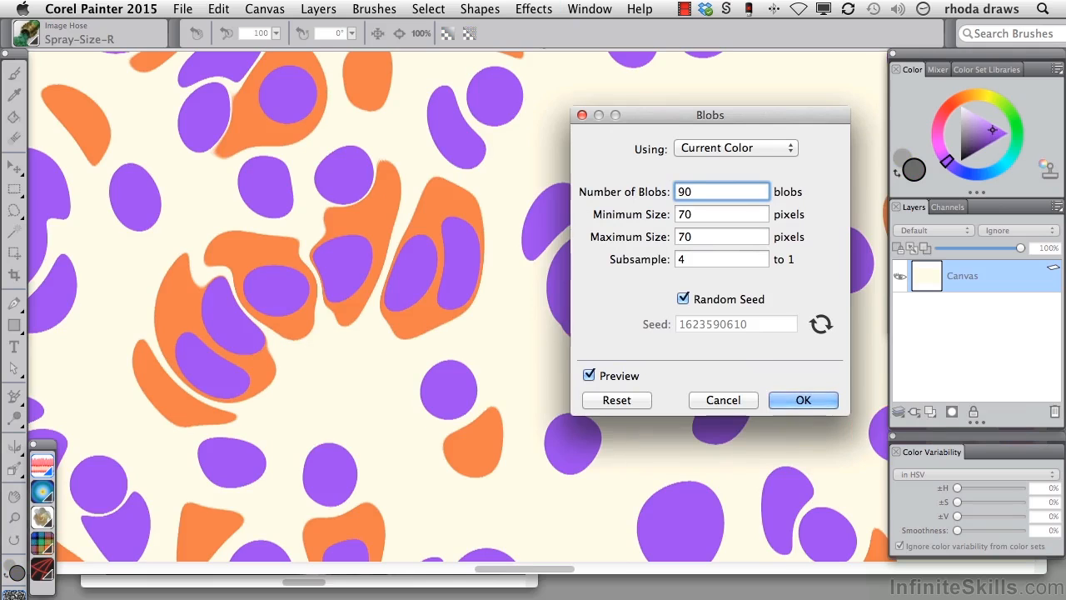
pyautogui.click(681, 214)
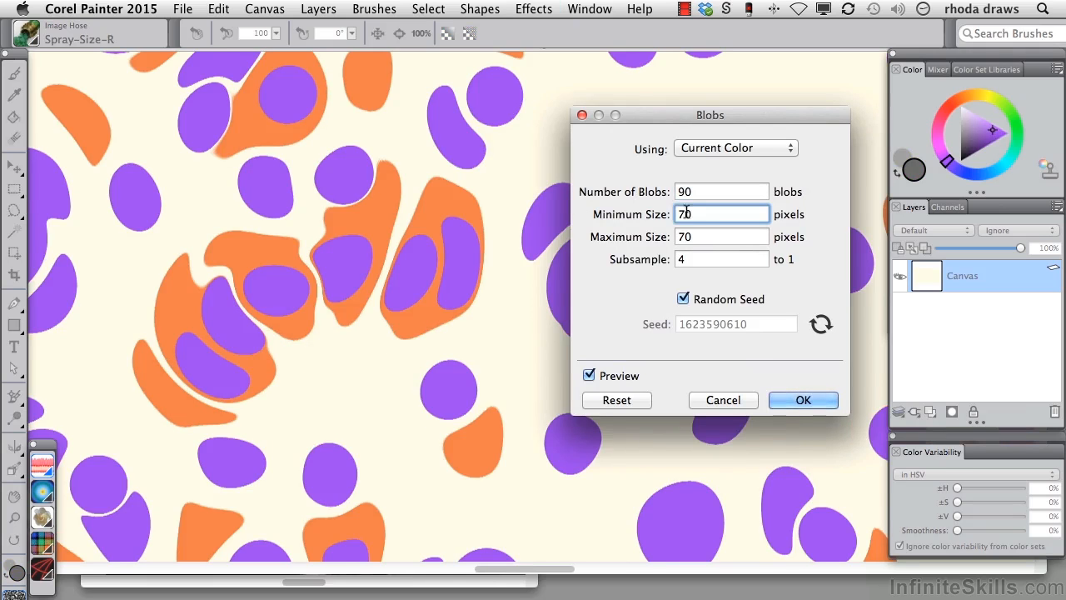
pyautogui.press('BackSpace')
pyautogui.write('9')
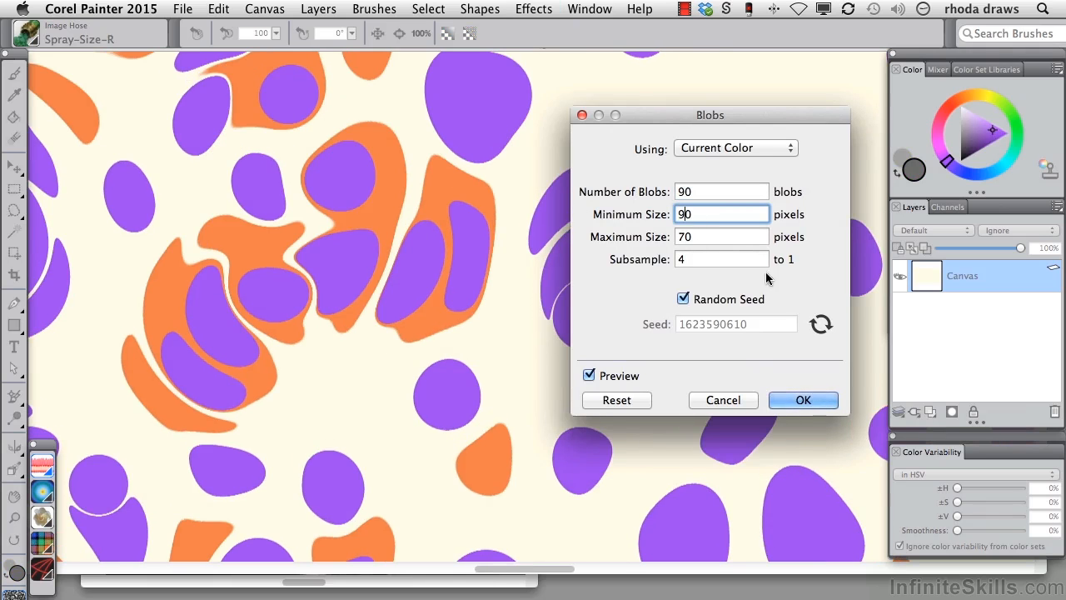
pyautogui.click(796, 401)
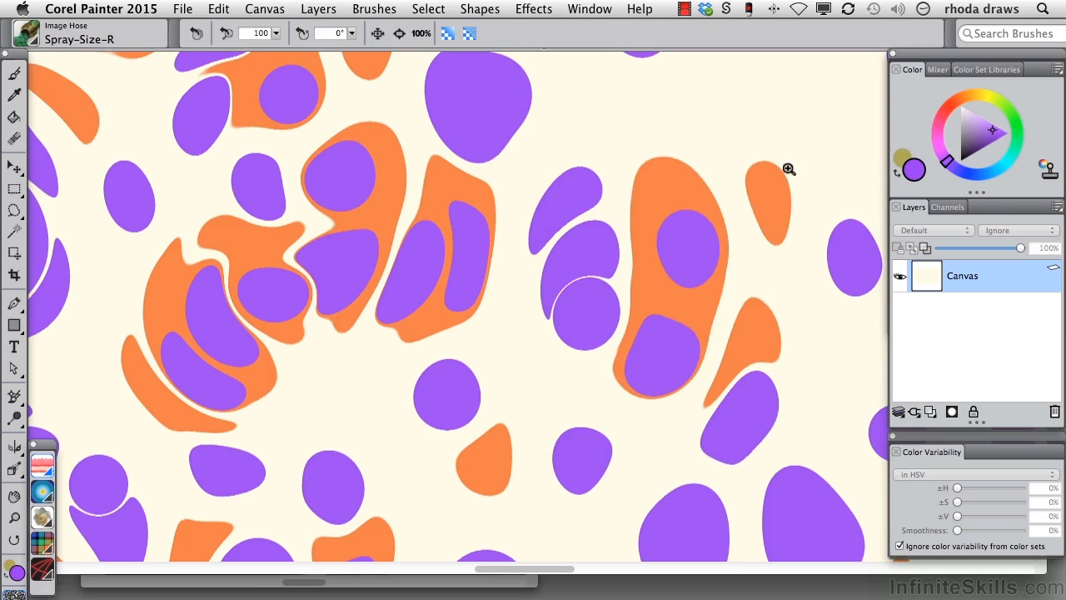
# Step: Set the main color to blue and apply another round of Blobs with the same settings
pyautogui.click(968, 97)
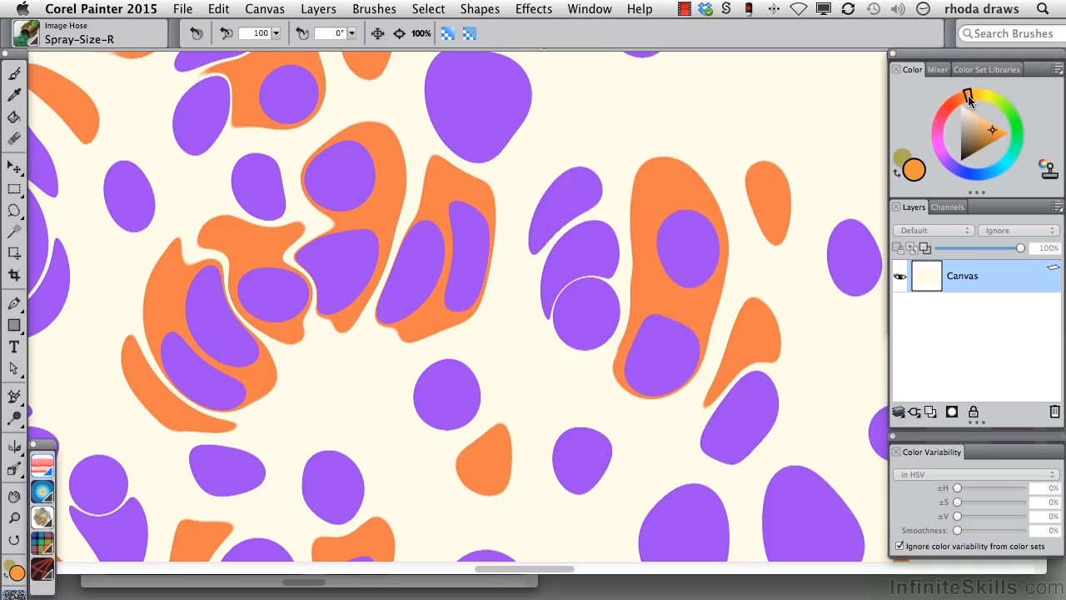
pyautogui.click(994, 171)
pyautogui.click(532, 10)
pyautogui.click(540, 6)
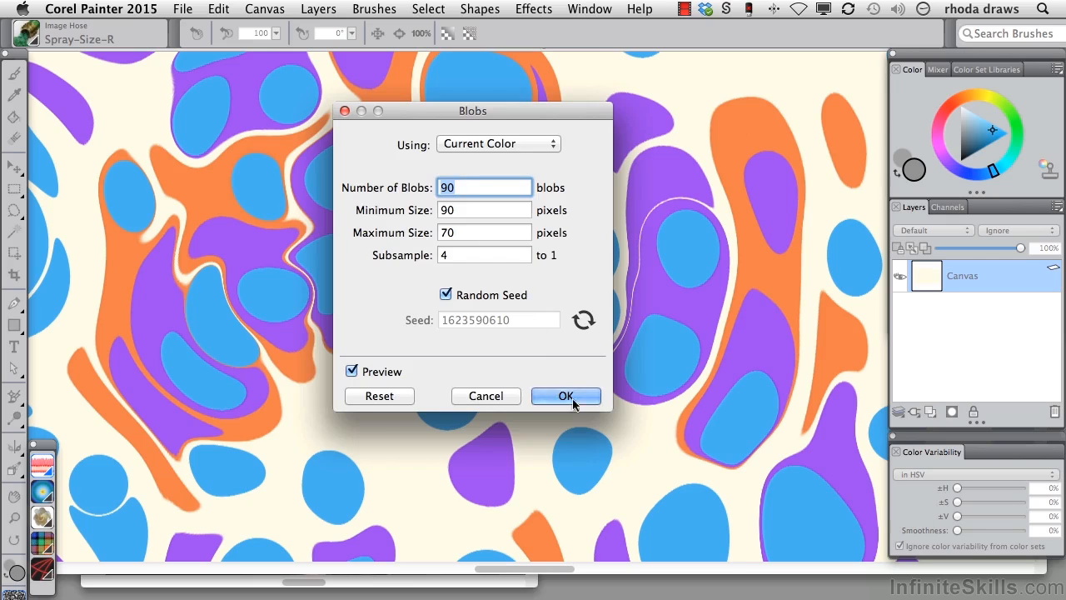
pyautogui.click(571, 404)
# Step: Try the Esoterica Apply Marbling effect on the blobs with its default left-to-right wave settings, and undo it
pyautogui.click(543, 10)
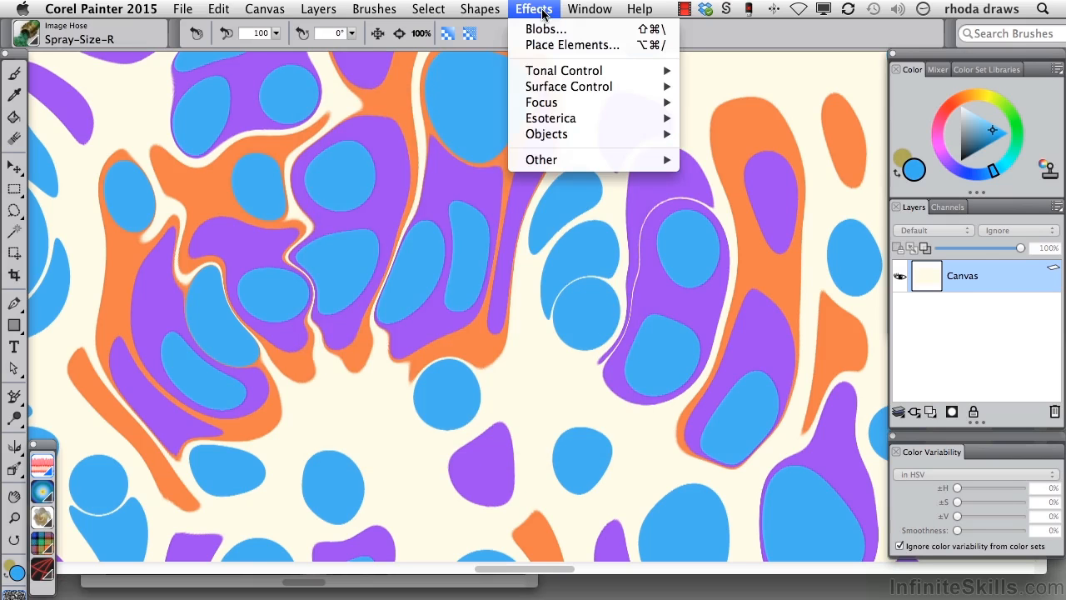
pyautogui.moveTo(572, 117)
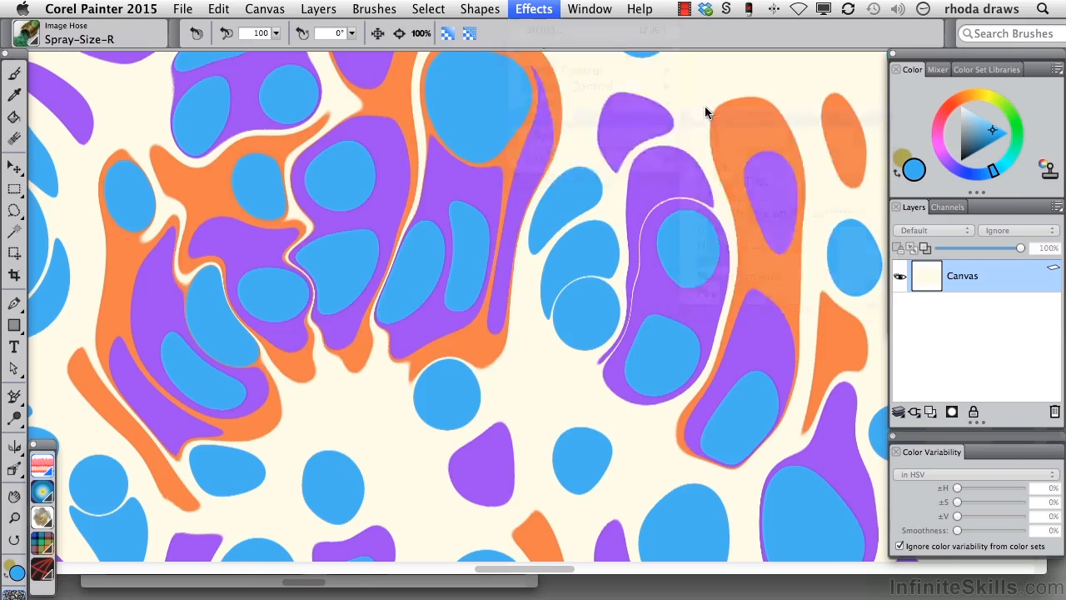
pyautogui.click(708, 115)
pyautogui.moveTo(473, 52); pyautogui.dragTo(752, 106)
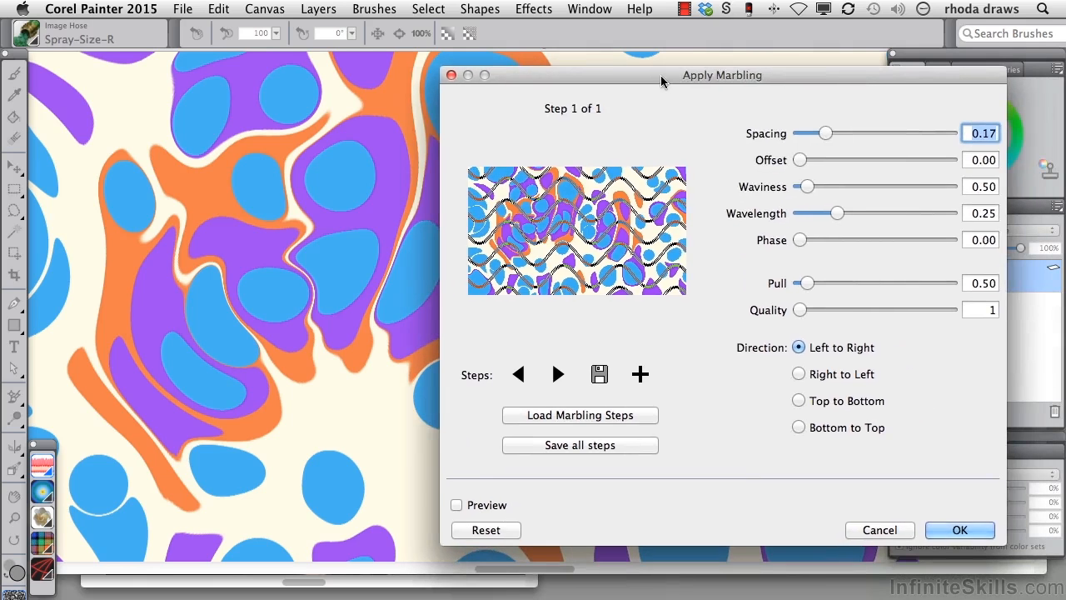
pyautogui.click(958, 529)
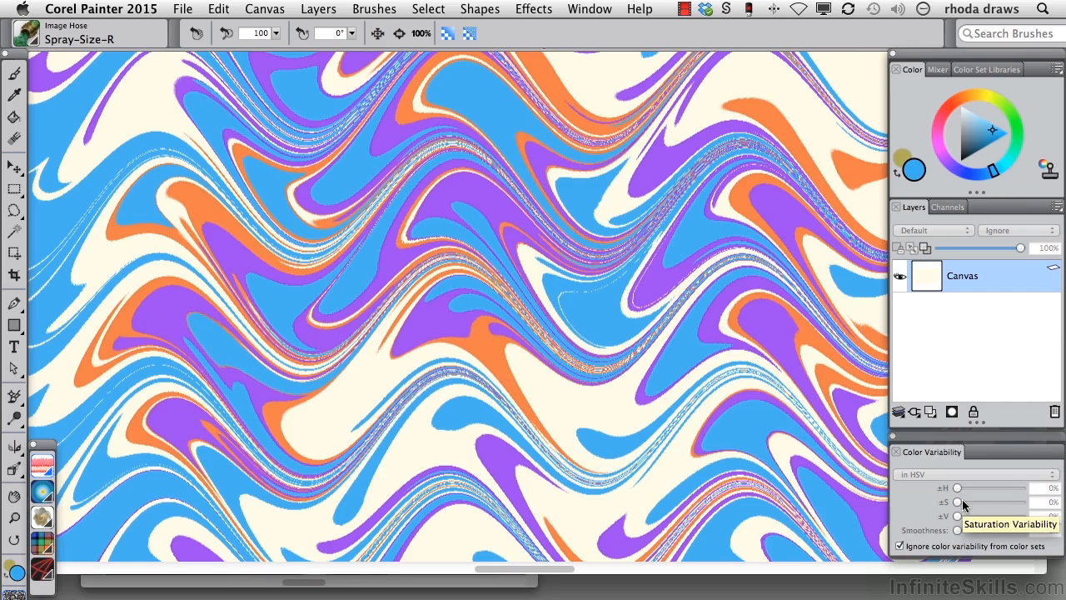
pyautogui.press('super+z')
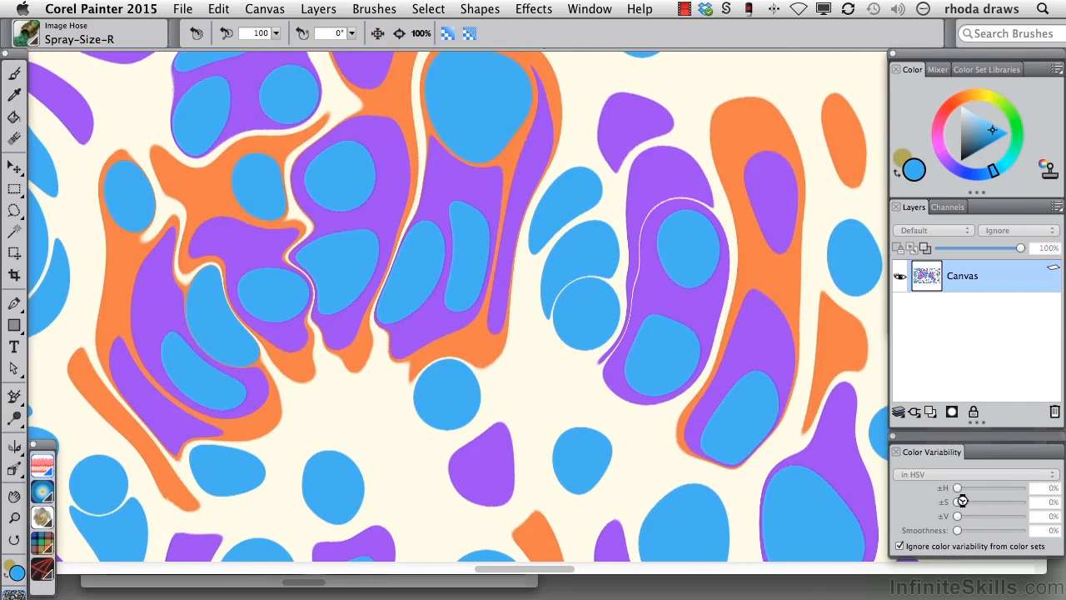
# Step: Load the Bouquet marbling steps in Apply Marbling and apply them to the blob canvas
pyautogui.click(534, 9)
pyautogui.click(583, 26)
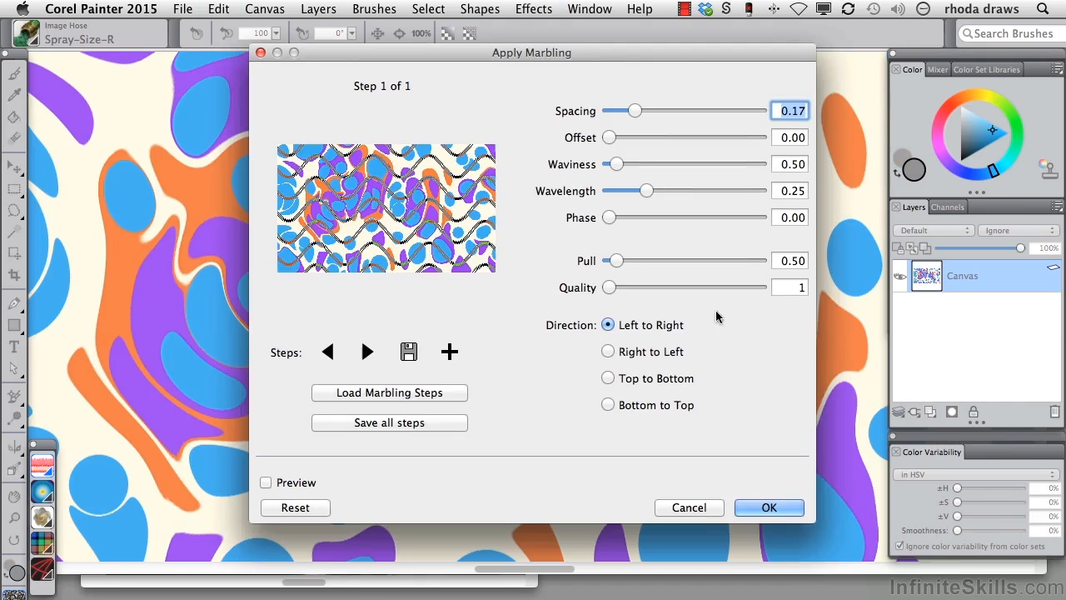
pyautogui.click(442, 392)
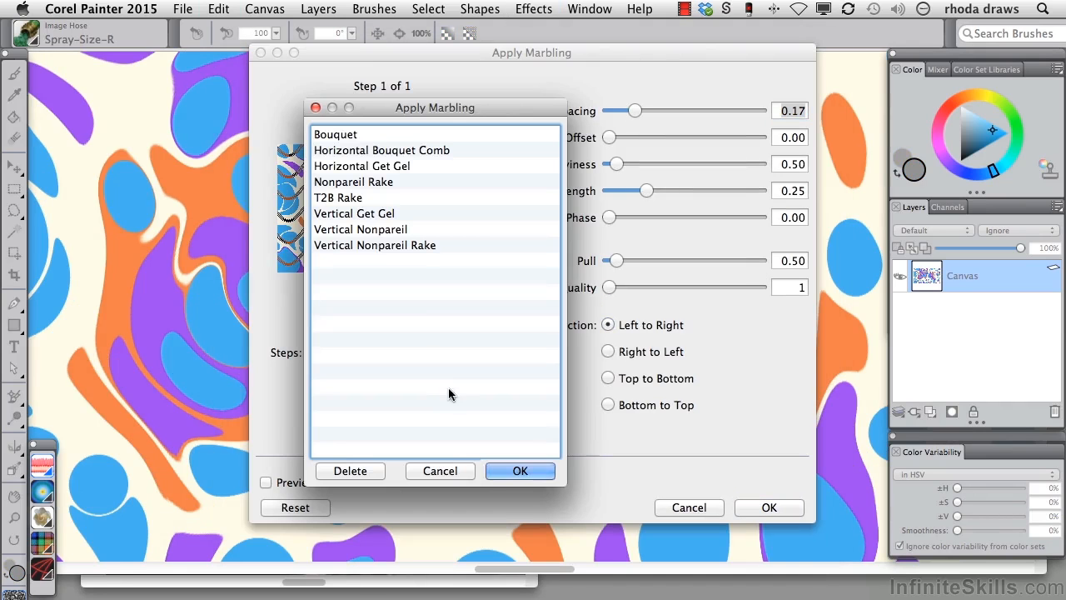
pyautogui.click(348, 135)
pyautogui.click(519, 471)
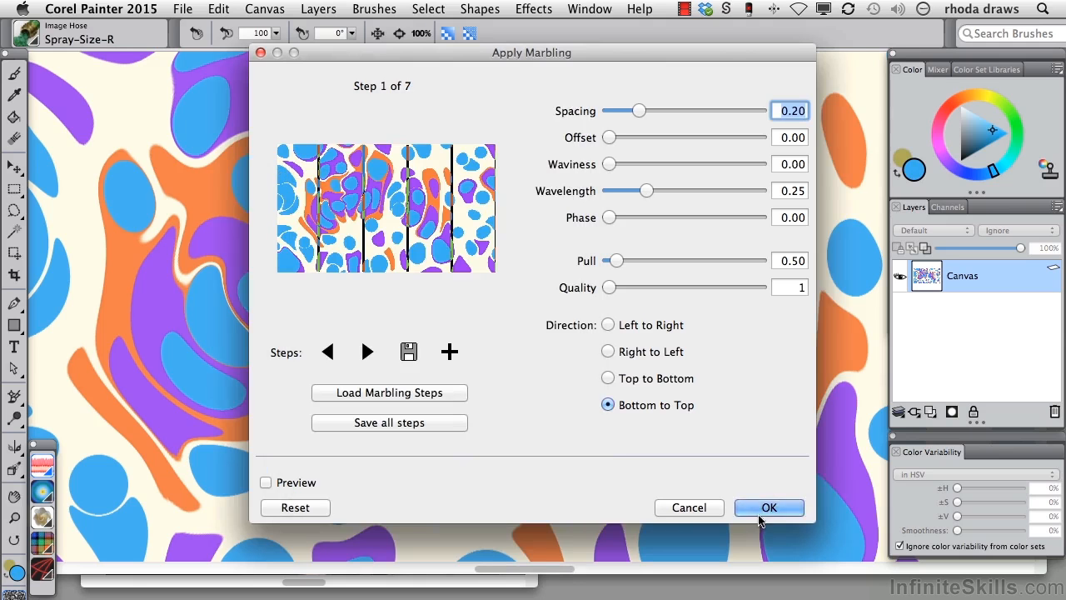
pyautogui.click(759, 514)
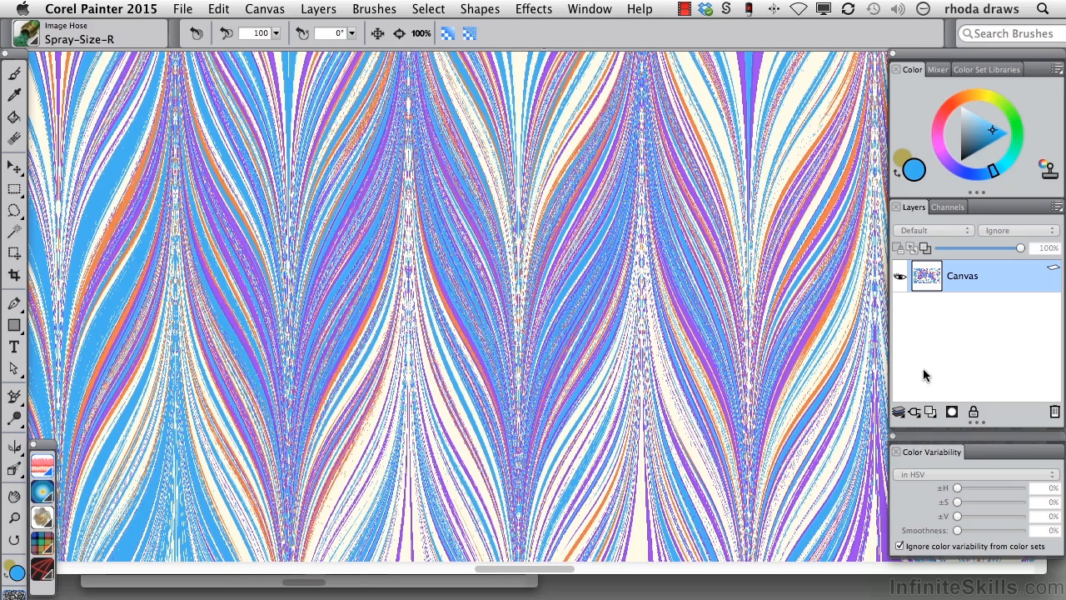